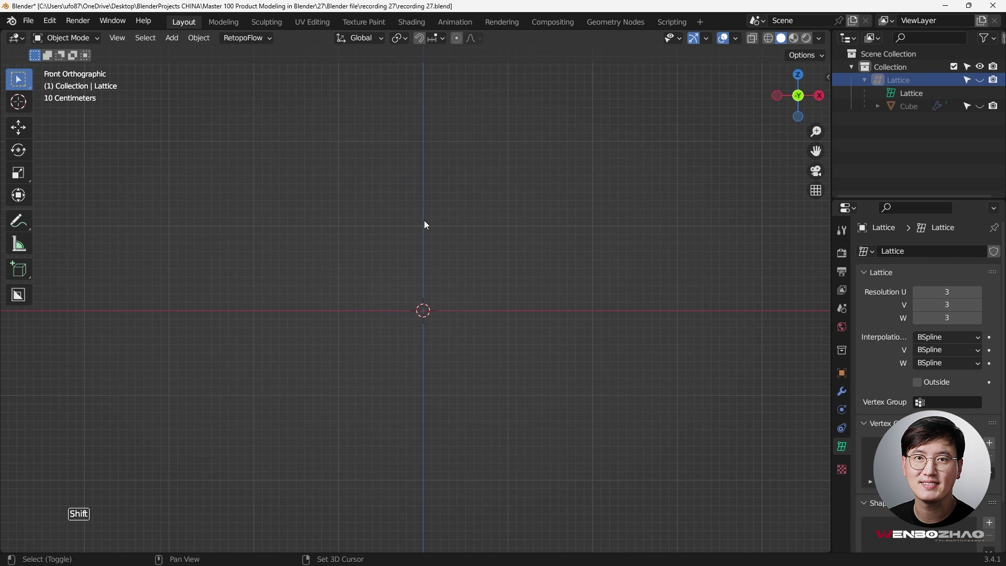
- Add a cube mesh at the world origin
key(shift+a)
mouse_move(413, 221)
click(479, 250)
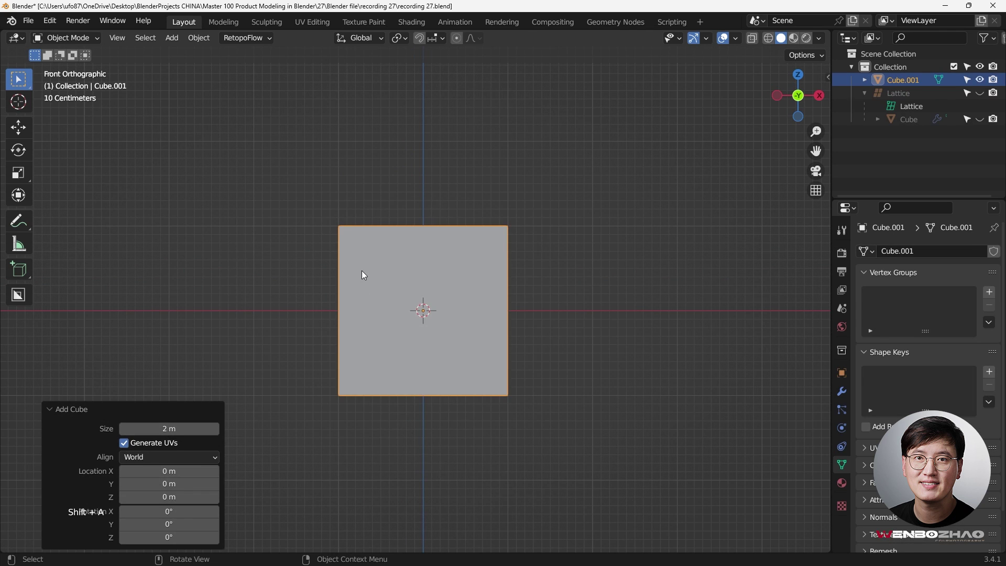
- Subdivide the whole cube in Edit Mode with 4 cuts, using vertex selection
key(Tab)
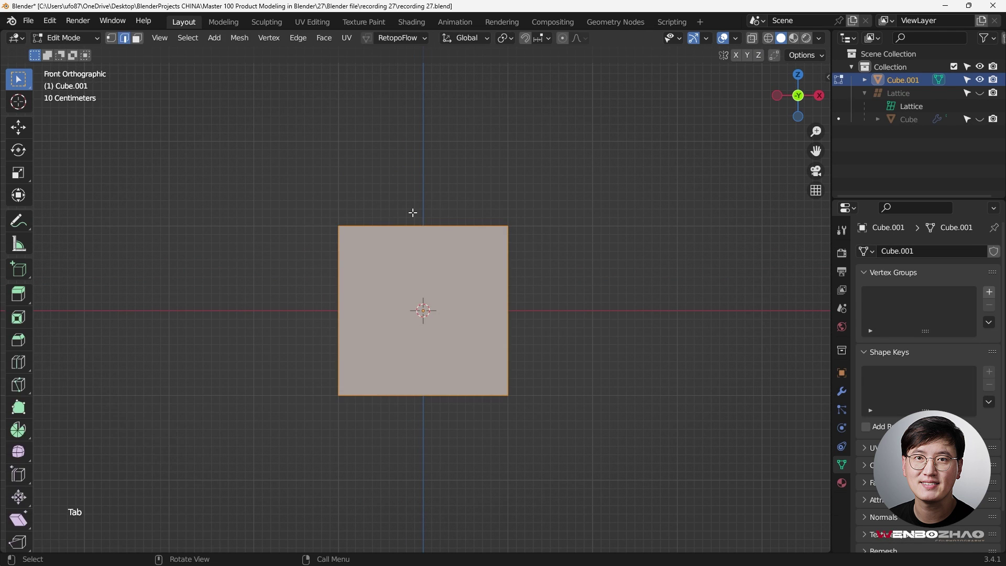
key(1)
right_click(422, 261)
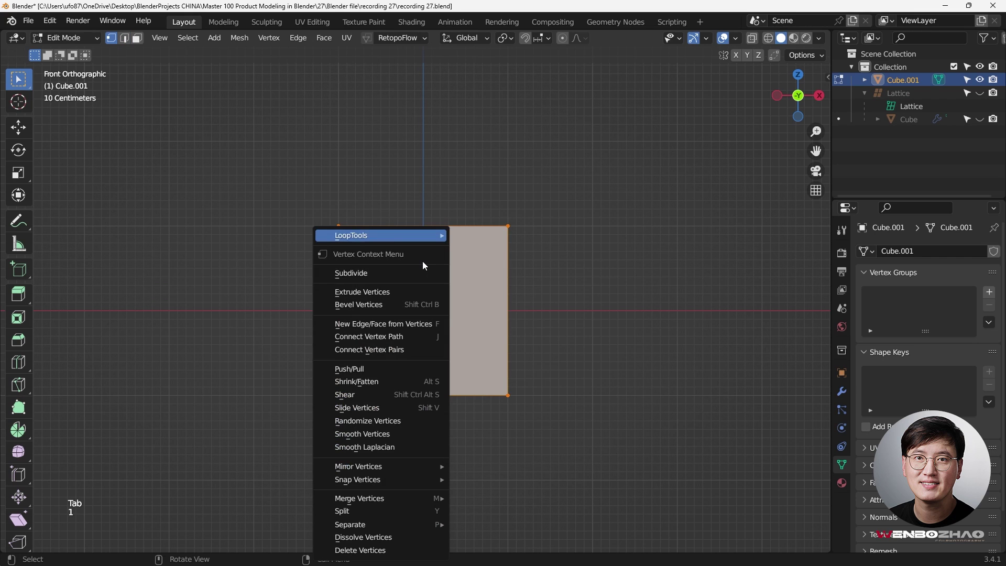
click(409, 278)
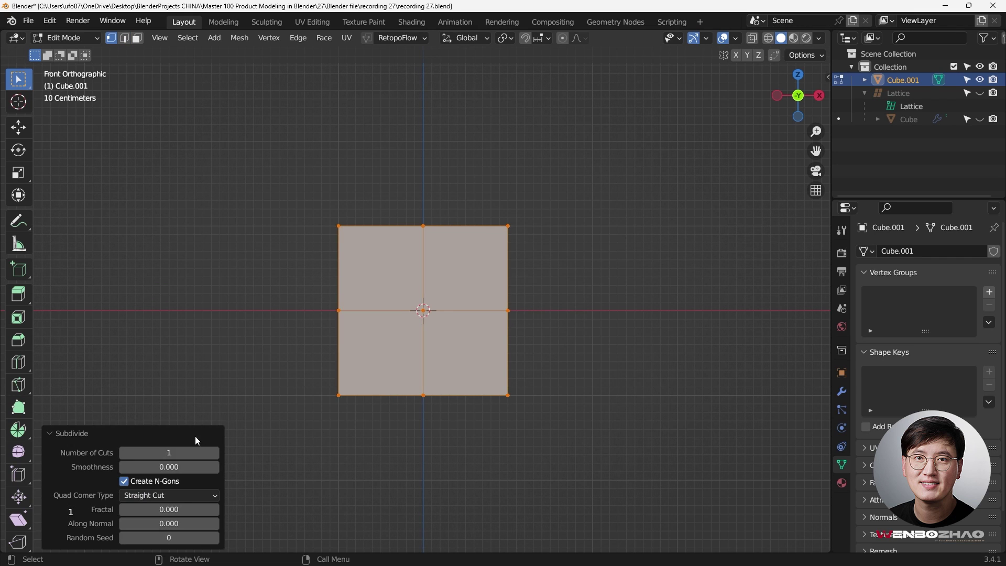
click(215, 453)
click(214, 453)
click(215, 452)
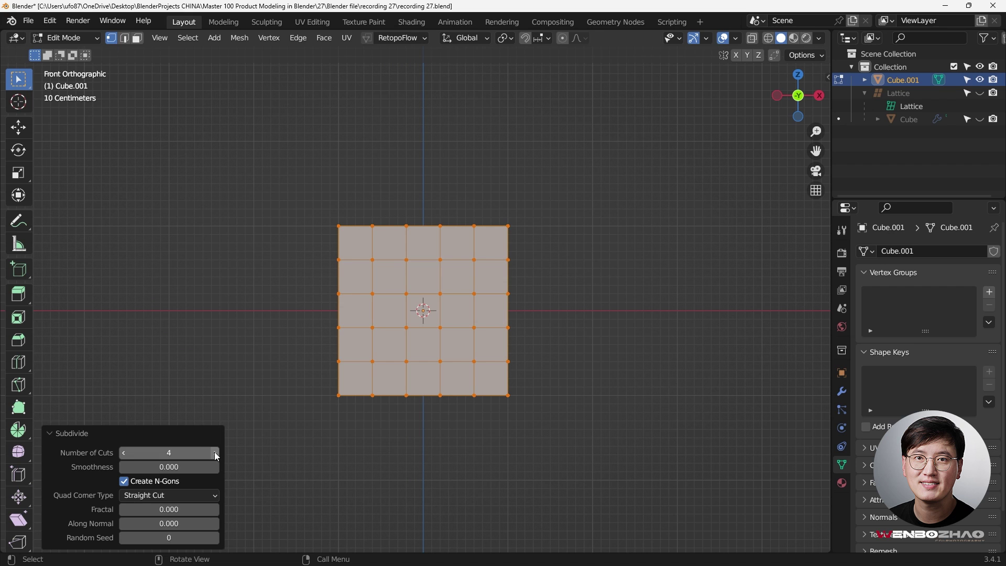
- Apply Poke Faces to all faces of the subdivided cube
middle_drag(425, 357, 388, 269)
key(KP_1)
scroll(425, 310, up, 1)
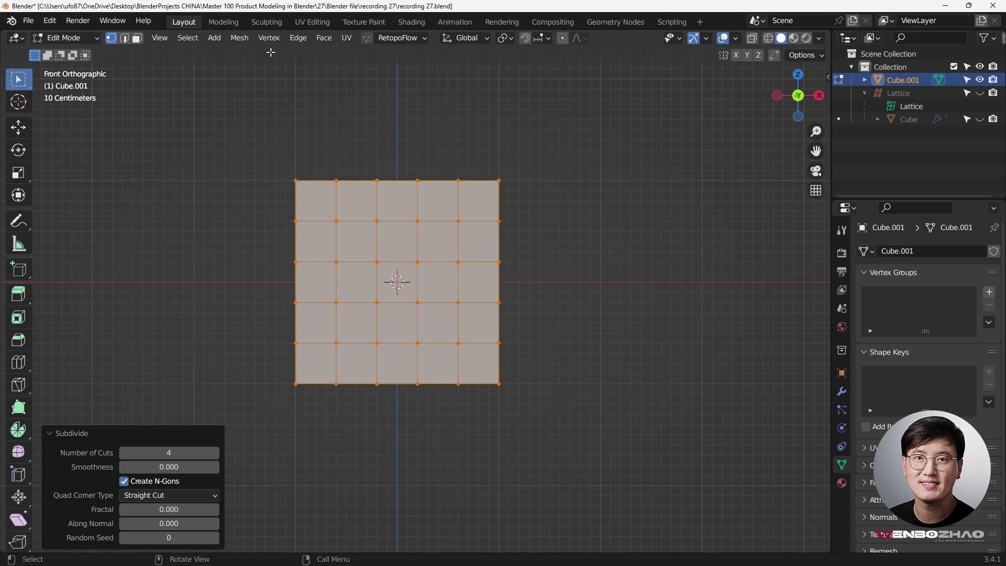
click(324, 39)
click(325, 39)
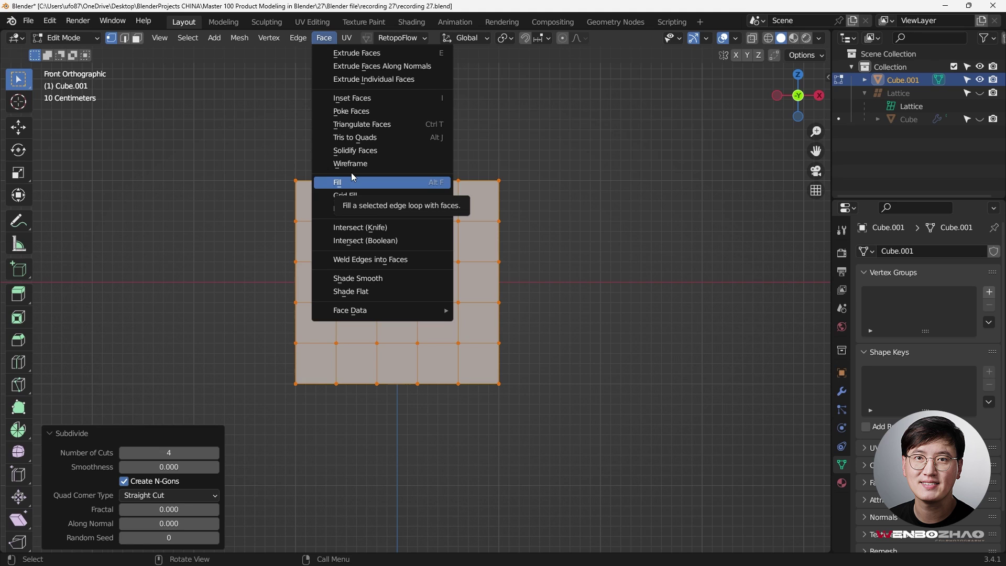
click(368, 112)
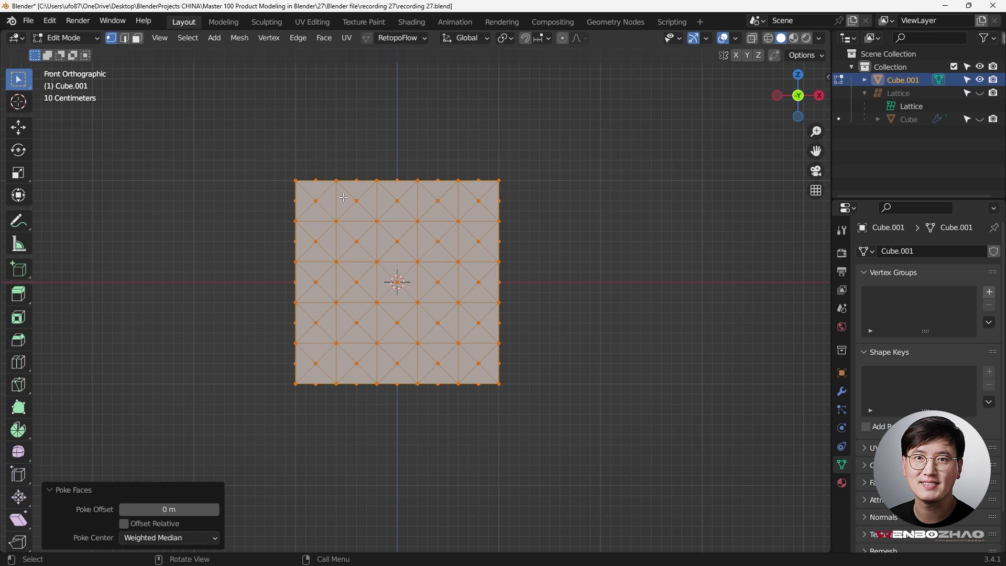
- Move all the poked centre vertices on the cube's front side outward by -0.1 m along the Y axis
middle_drag(347, 200, 350, 254)
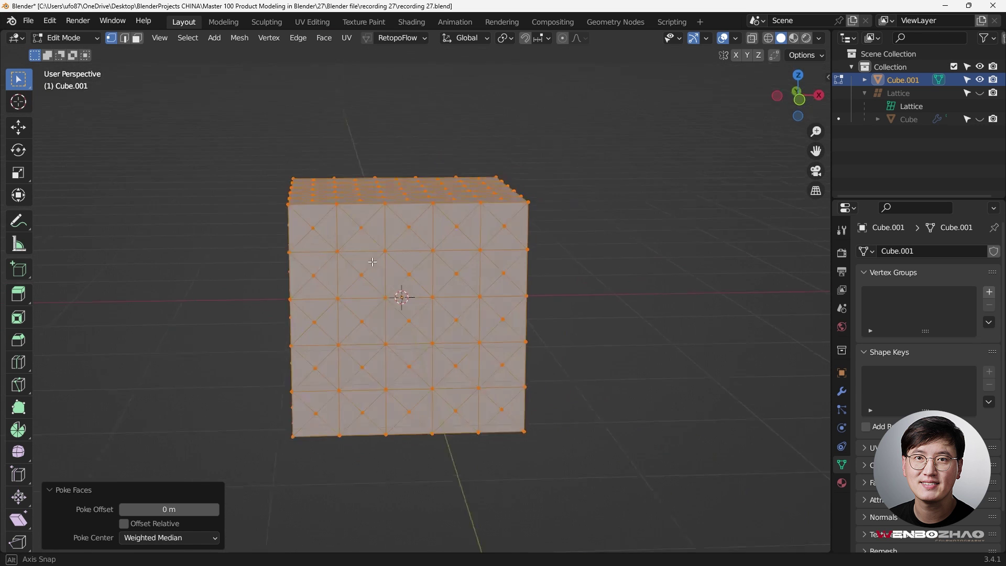
key(KP_1)
drag(311, 193, 479, 209)
key(alt+z)
shift+drag(311, 239, 487, 246)
shift+click(316, 282)
shift+click(357, 282)
shift+click(397, 282)
shift+click(438, 282)
shift+click(478, 282)
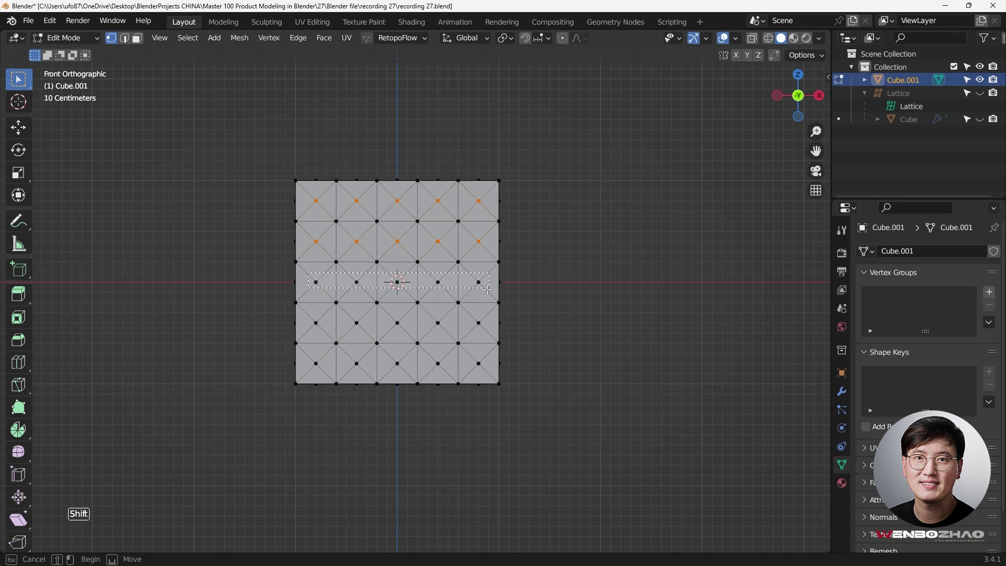
shift+drag(314, 320, 493, 325)
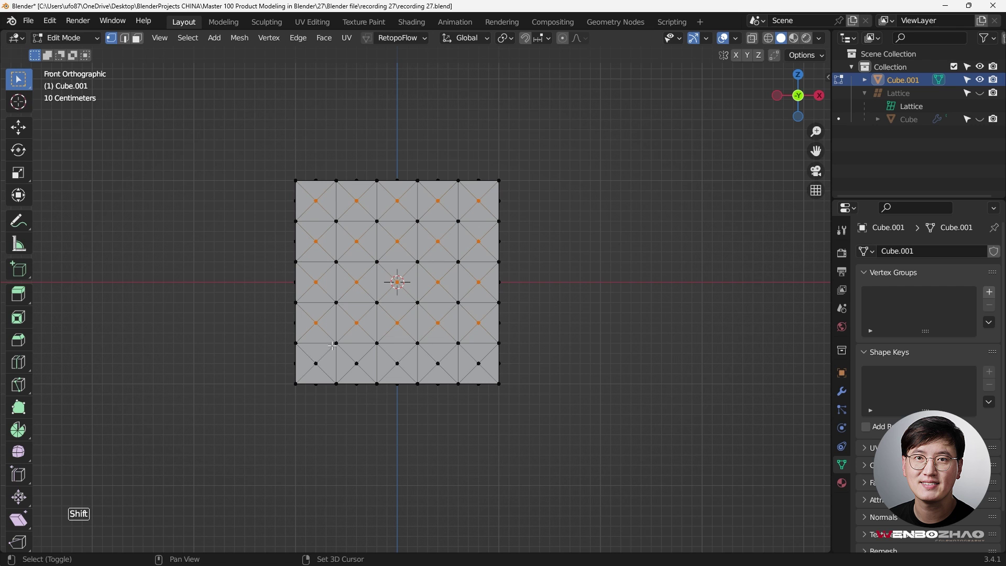
shift+drag(313, 360, 481, 367)
middle_drag(481, 367, 444, 354)
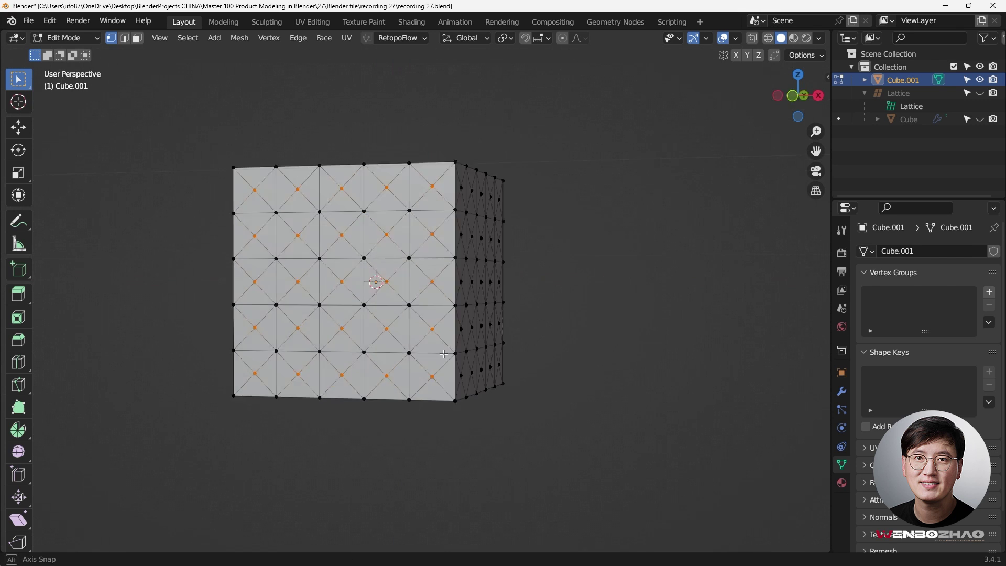
key(KP_3)
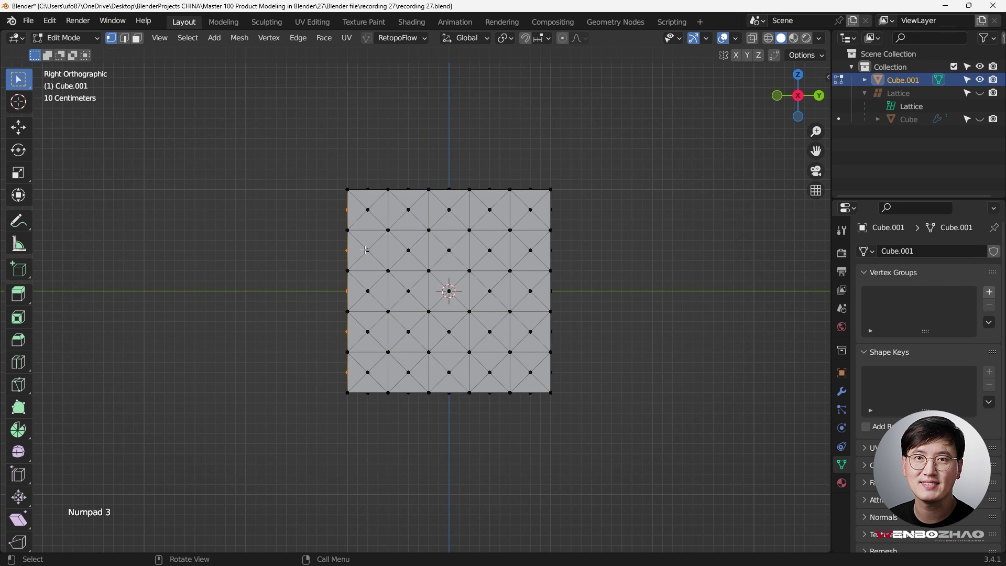
key(g)
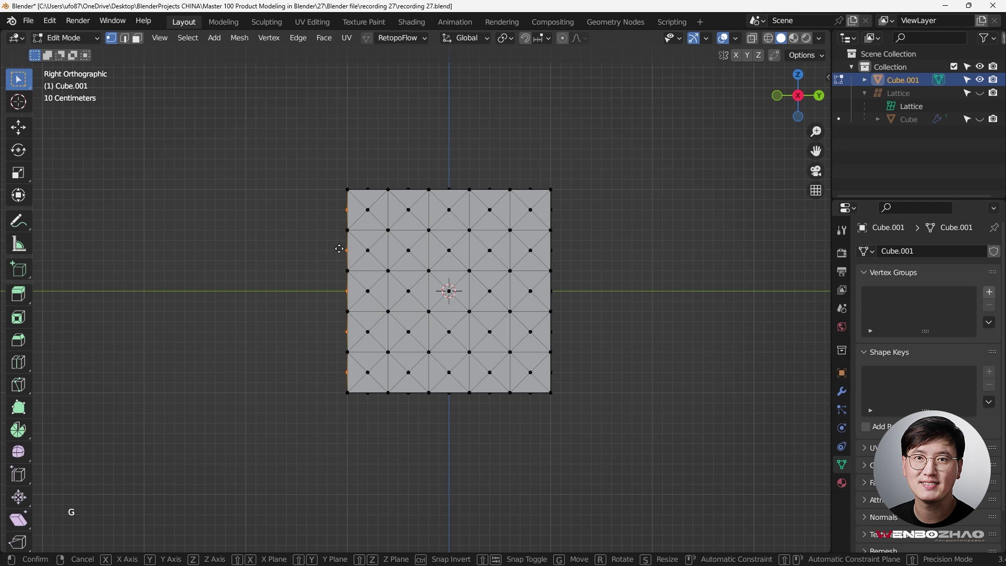
key(y)
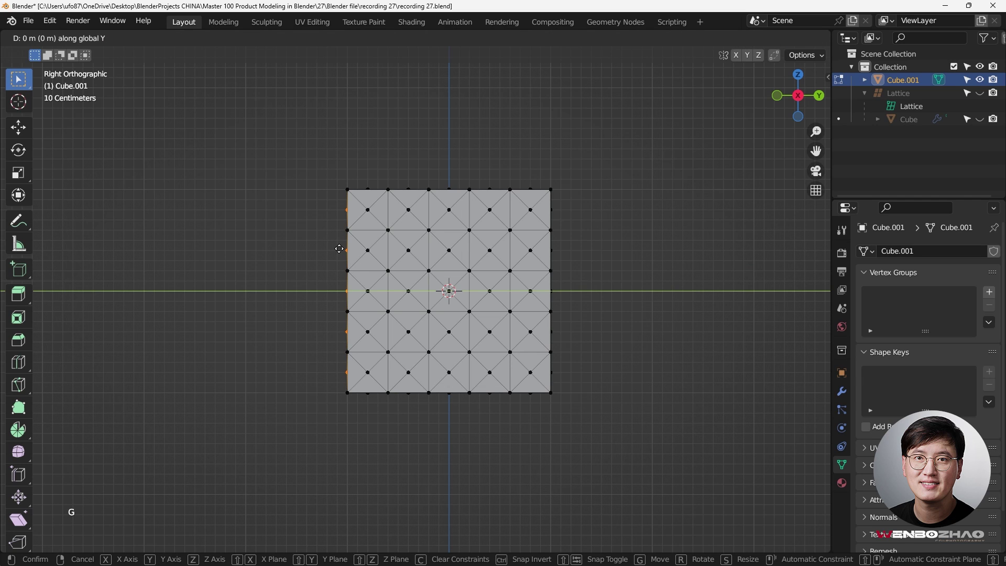
key(ctrl)
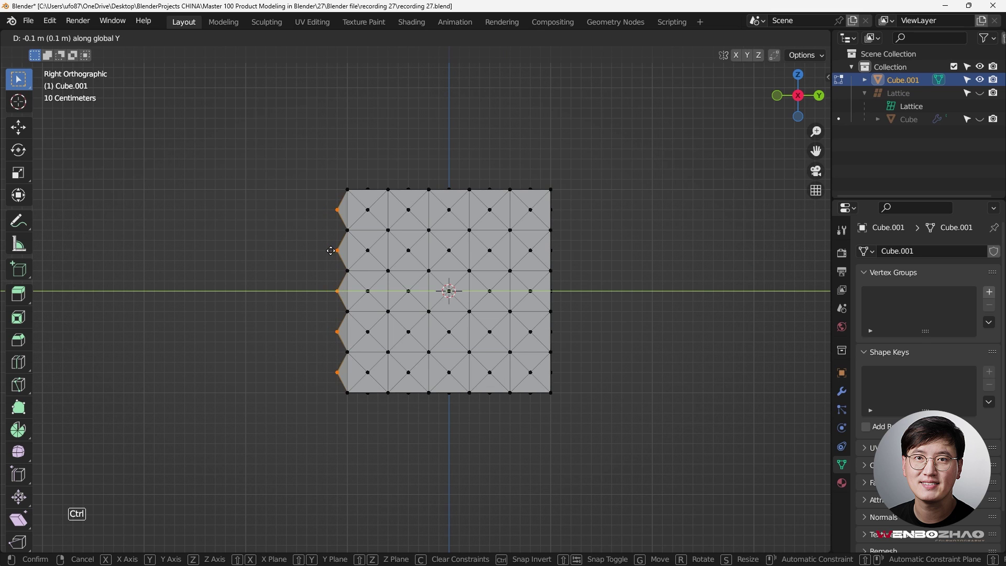
click(331, 251)
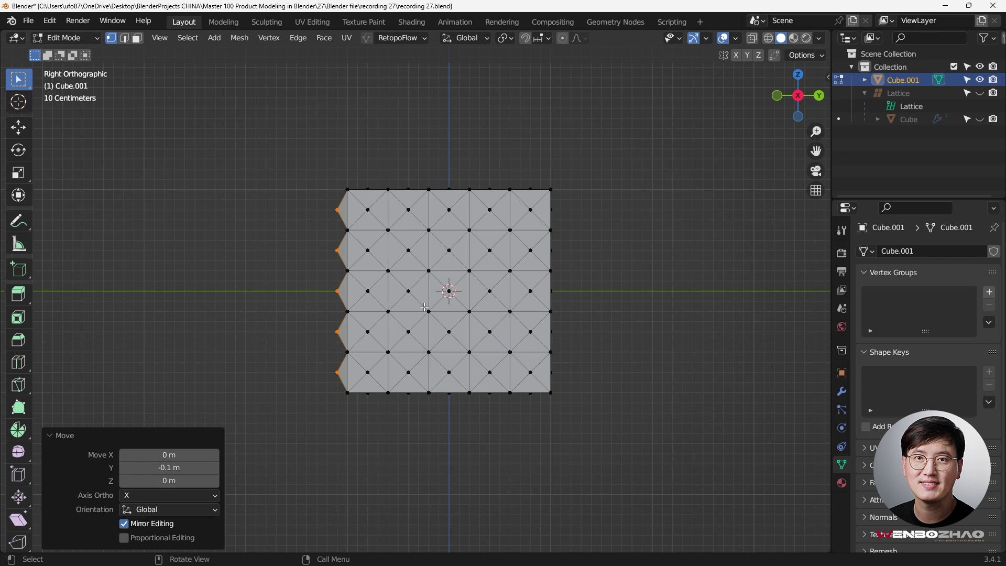
- Select all five rows of poked centre vertices on the cube's +X side and show them from the front
shift+middle_drag(539, 262, 505, 266)
drag(325, 209, 512, 221)
shift+drag(327, 249, 504, 264)
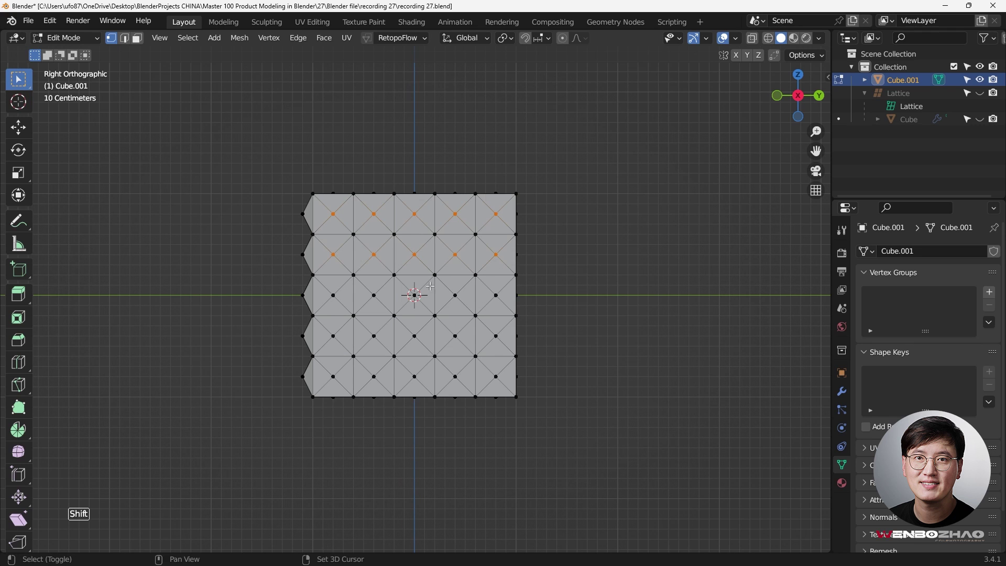
shift+drag(333, 291, 490, 307)
shift+drag(332, 331, 498, 343)
shift+drag(331, 372, 501, 383)
middle_drag(501, 383, 576, 415)
key(KP_1)
key(e)
right_click(548, 295)
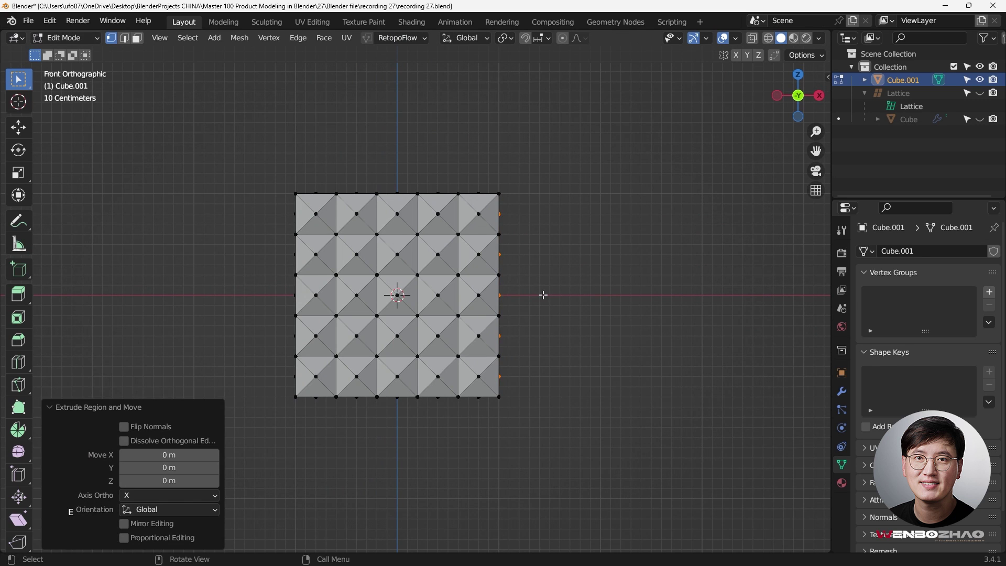
middle_drag(544, 295, 451, 308)
key(ctrl+z)
- Move the selected +X side centre vertices outward by 0.1 m along the X axis
key(KP_1)
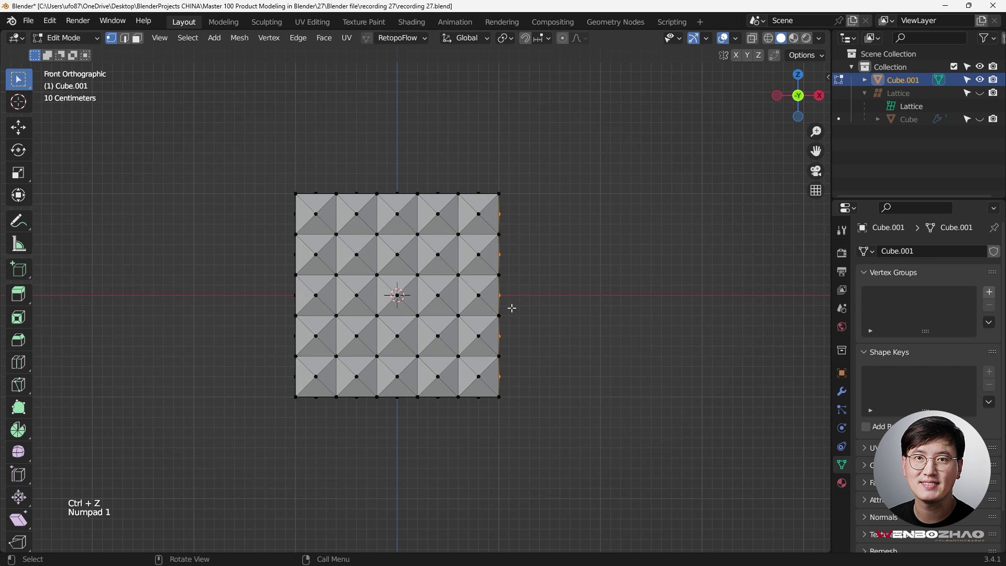
key(g)
key(x)
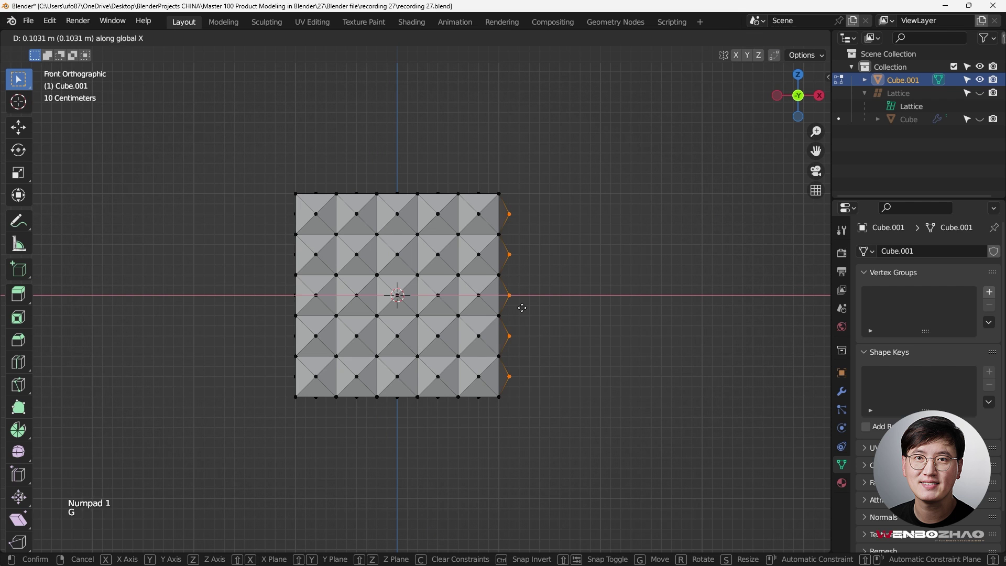
ctrl+click(521, 305)
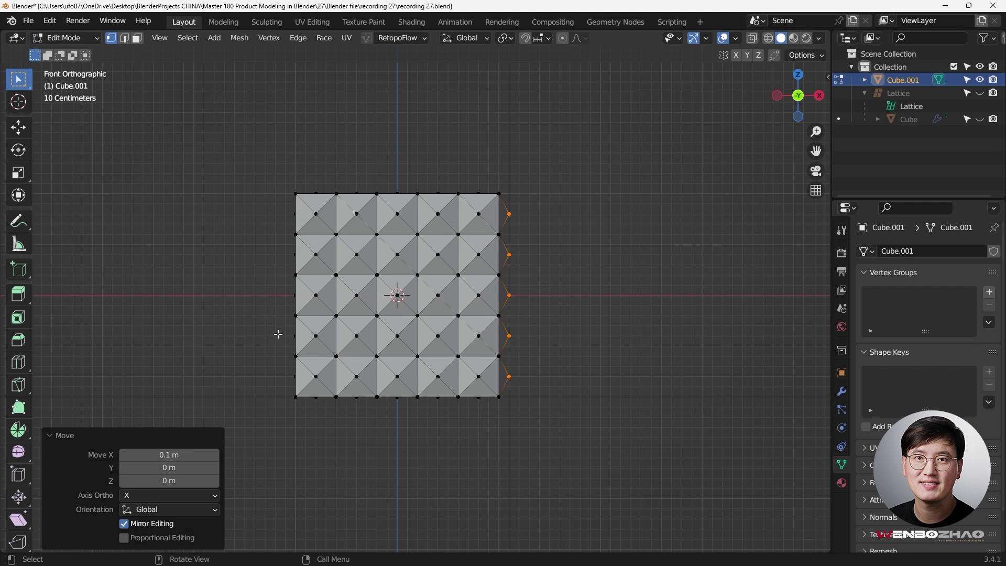
- Examine the raised pyramid pattern on the cube's front and +X sides from several angles
middle_drag(478, 292, 491, 196)
key(Tab)
key(Tab)
middle_drag(421, 248, 505, 229)
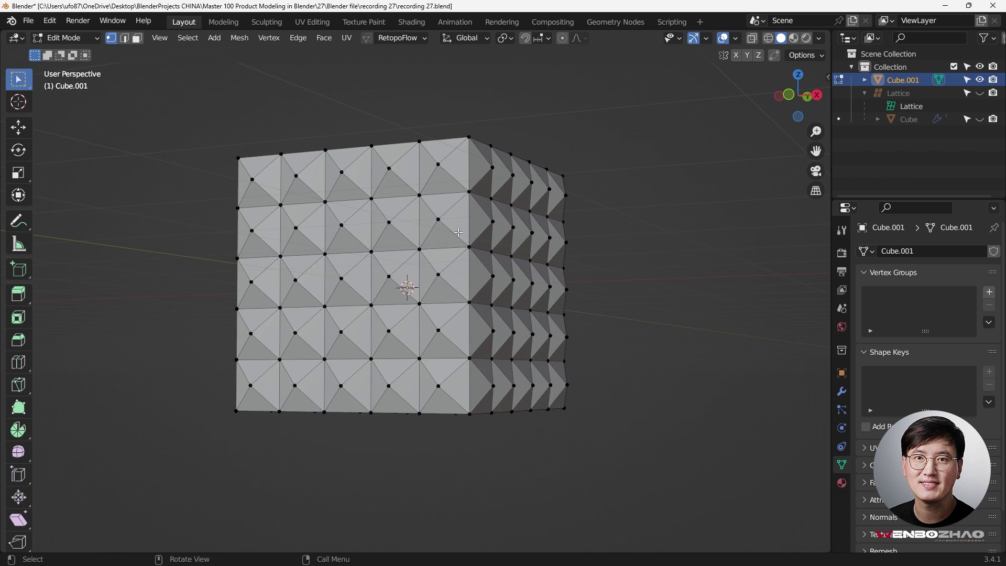
scroll(426, 208, up, 1)
click(438, 216)
scroll(535, 251, down, 3)
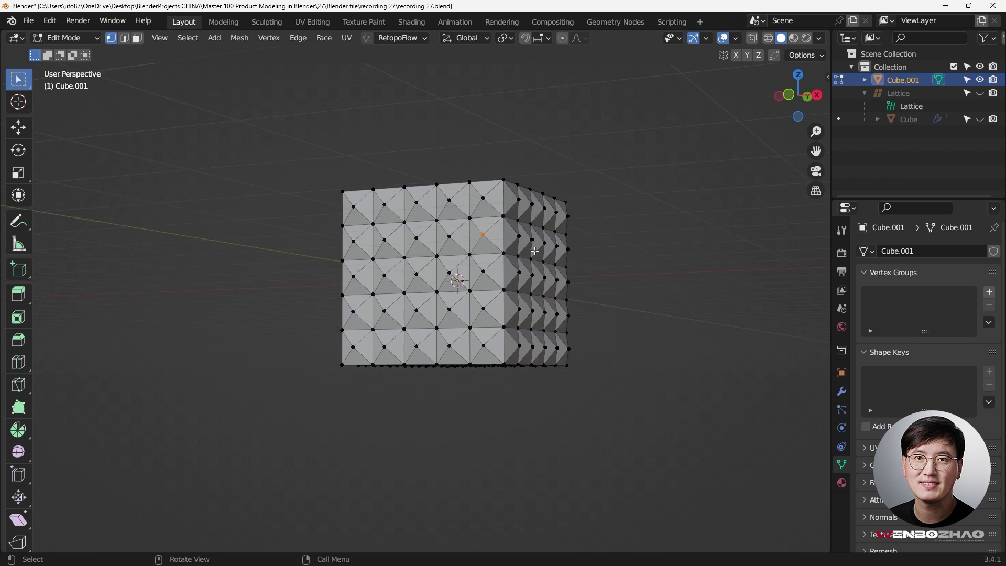
scroll(520, 251, up, 1)
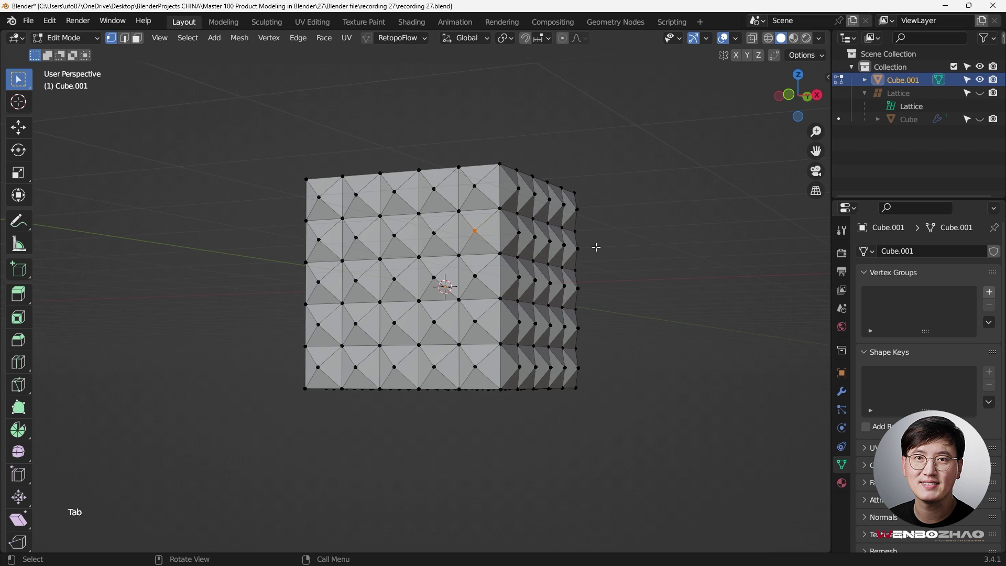
middle_drag(596, 246, 541, 229)
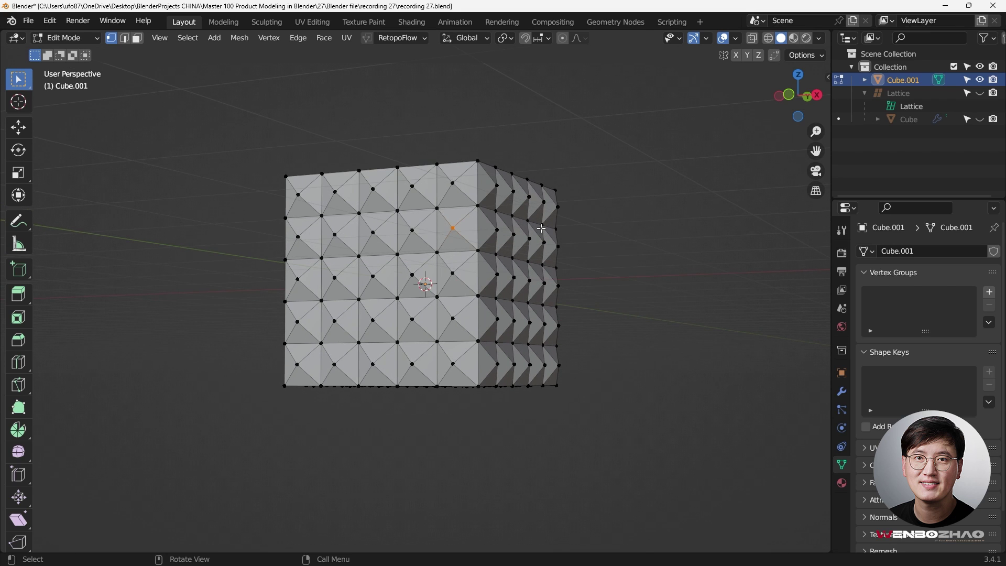
middle_drag(544, 237, 564, 251)
scroll(456, 256, up, 3)
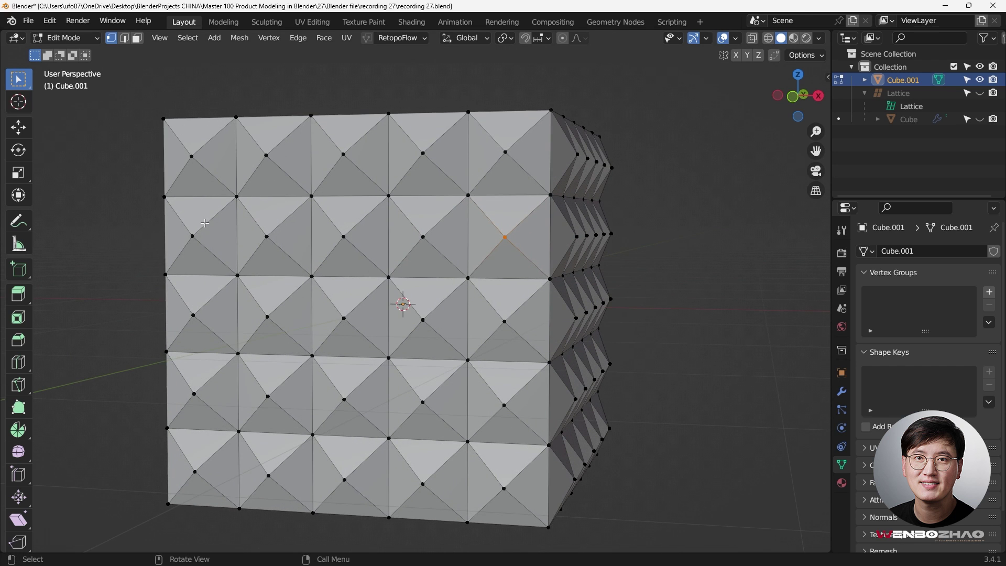
scroll(557, 279, down, 3)
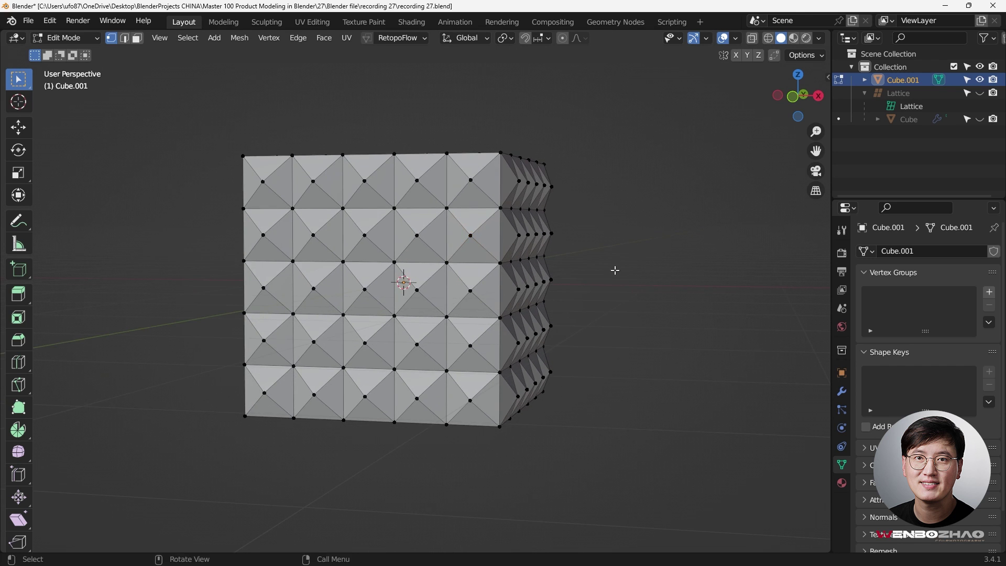
- Raise all the poked centre vertices on the cube's top side along the Z axis to form pyramids
middle_drag(615, 270, 514, 316)
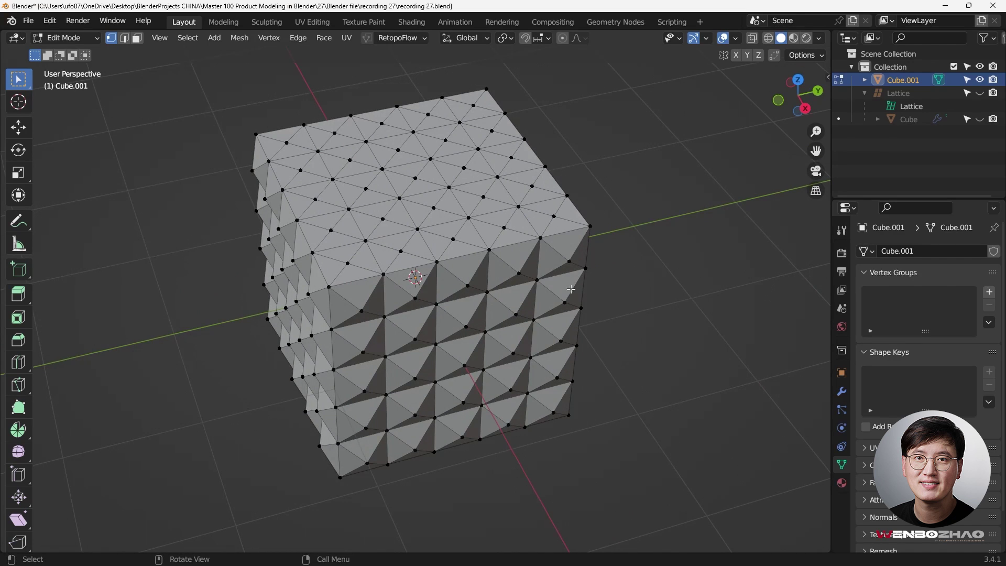
middle_drag(567, 289, 292, 272)
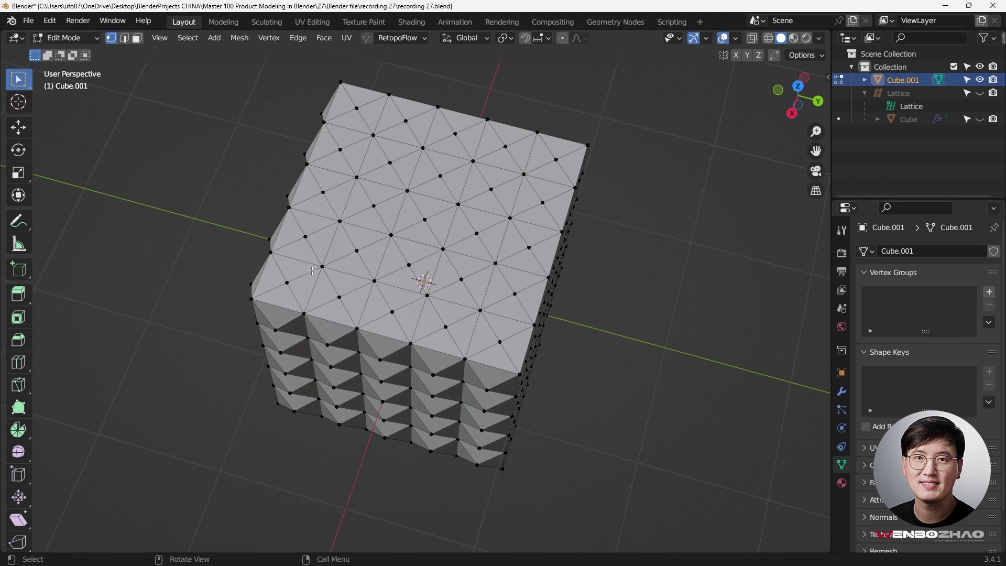
key(KP_7)
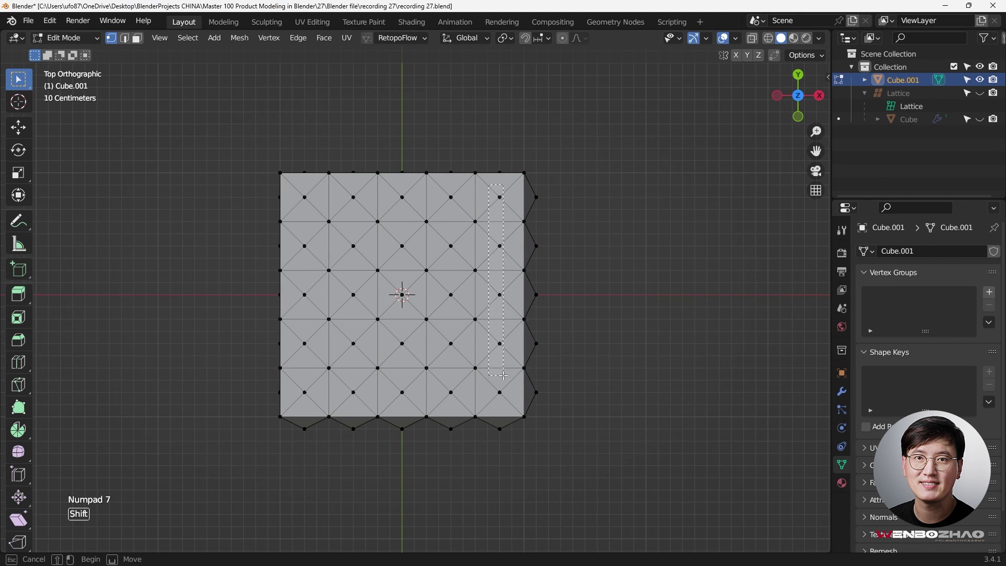
drag(491, 188, 507, 400)
shift+drag(442, 183, 457, 385)
middle_drag(347, 237, 398, 285)
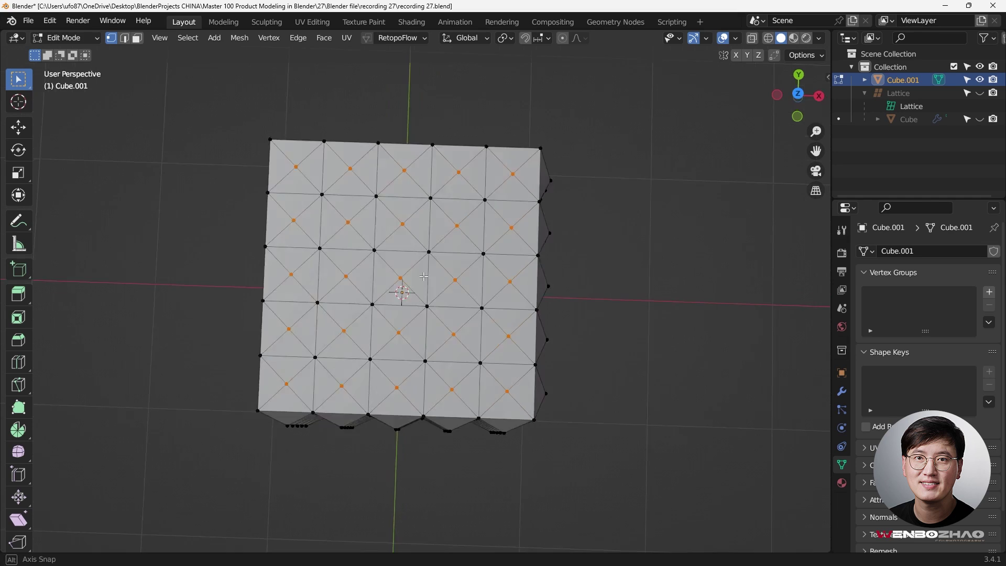
key(KP_1)
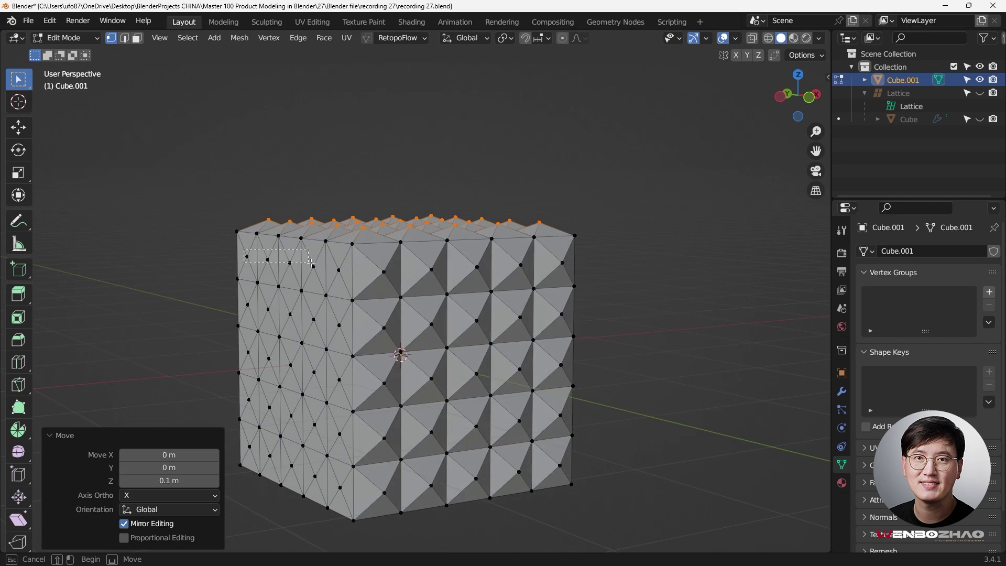
- Move all the poked centre vertices on the cube's -X side outward to form pyramids
shift+drag(286, 305, 515, 318)
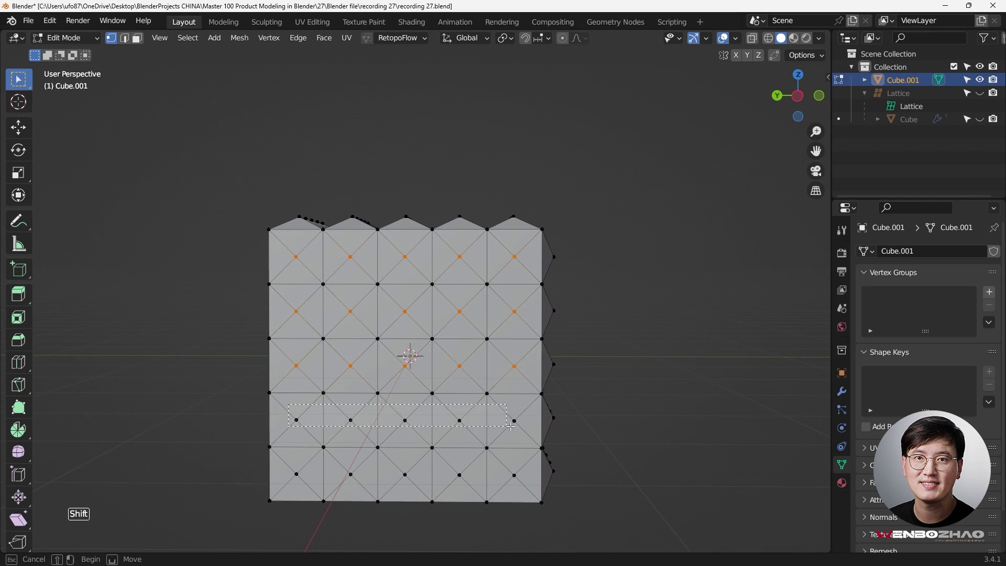
middle_drag(515, 318, 220, 199)
key(KP_7)
key(g)
ctrl+click(501, 327)
- Move all the poked centre vertices on the cube's back side outward along the Y axis to form pyramids
drag(163, 186, 467, 225)
shift+drag(165, 259, 464, 293)
shift+drag(163, 325, 463, 362)
shift+drag(163, 397, 467, 435)
shift+drag(163, 467, 469, 502)
middle_drag(469, 501, 496, 503)
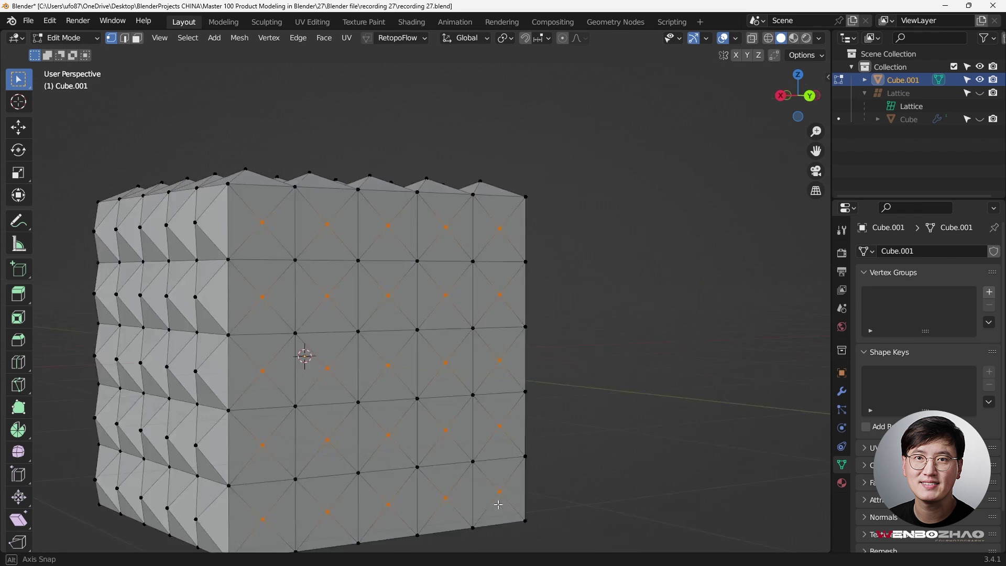
key(KP_7)
key(g)
key(y)
ctrl+click(535, 265)
- Clear the vertex selection and check the pyramid-covered cube from the front, including in X-ray display
middle_drag(536, 265, 512, 186)
click(606, 269)
key(KP_1)
key(alt+z)
middle_drag(500, 401, 486, 386)
key(alt+z)
key(KP_1)
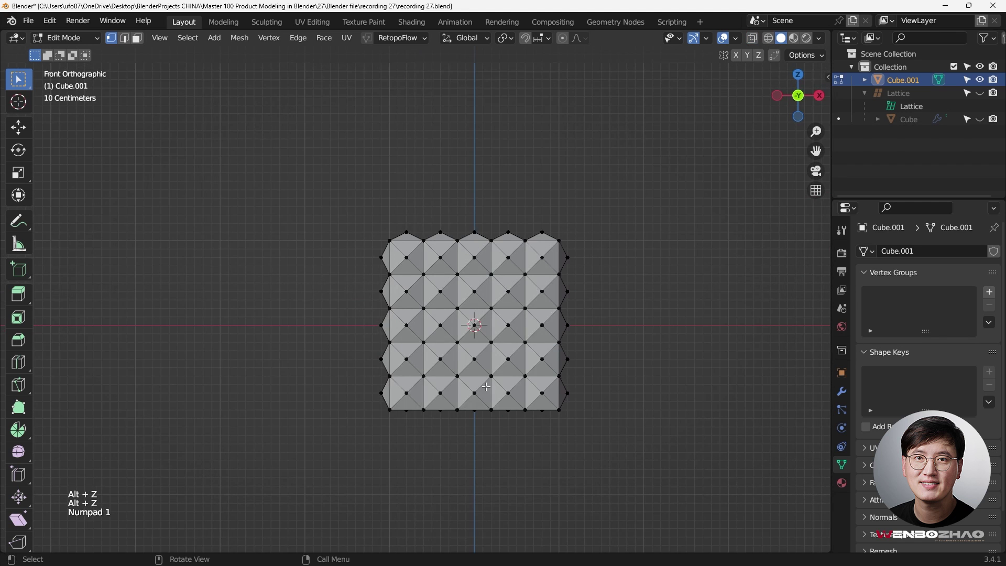
- Switch to edge selection and select all of the cube's sharp edges at 30° sharpness
shift+middle_drag(447, 324, 404, 242)
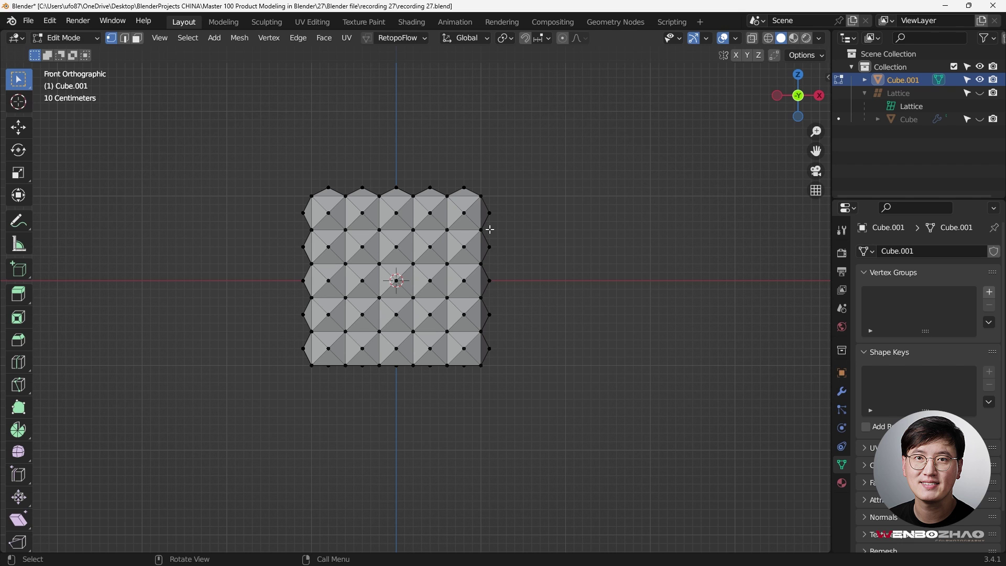
click(125, 39)
shift+middle_drag(234, 147, 308, 164)
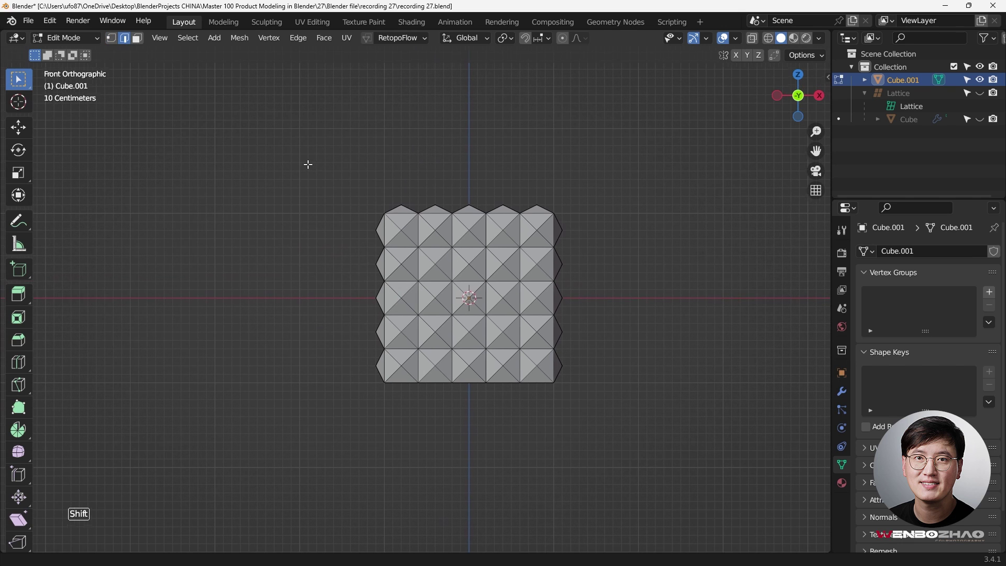
key(q)
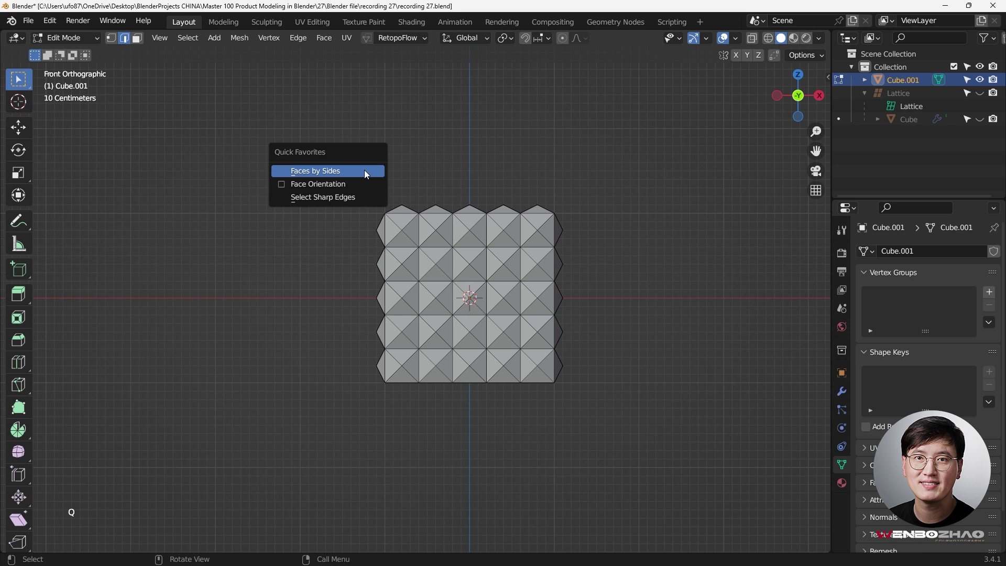
click(355, 198)
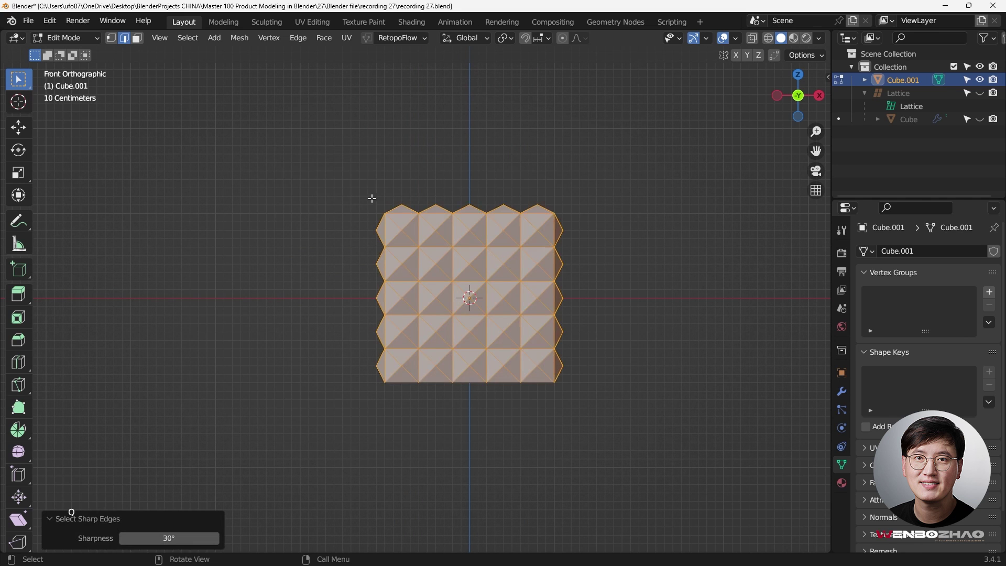
- Bevel the selected sharp edges with a width of 0.02 m and 2 segments
middle_drag(483, 169, 455, 317)
key(ctrl+b)
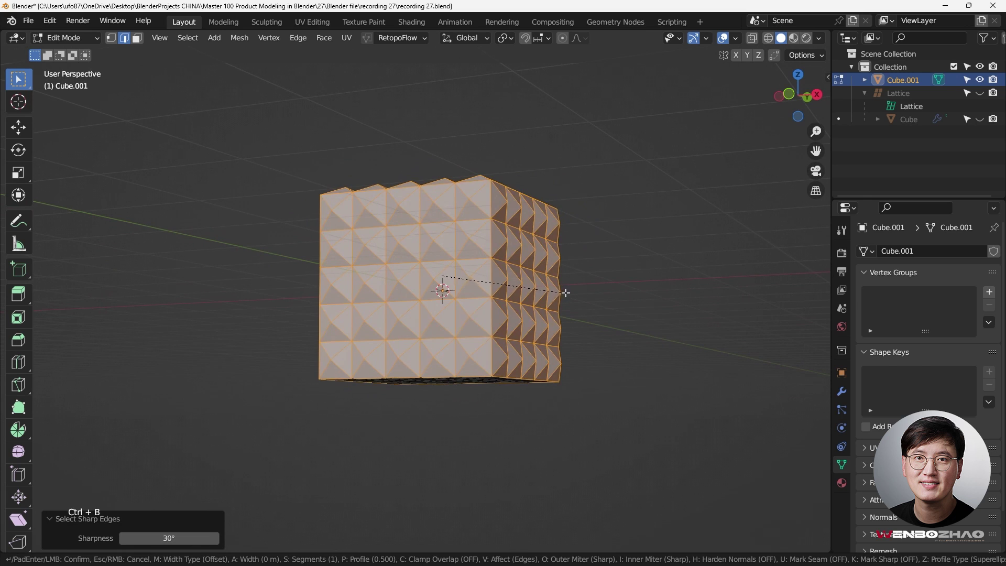
click(567, 288)
click(183, 356)
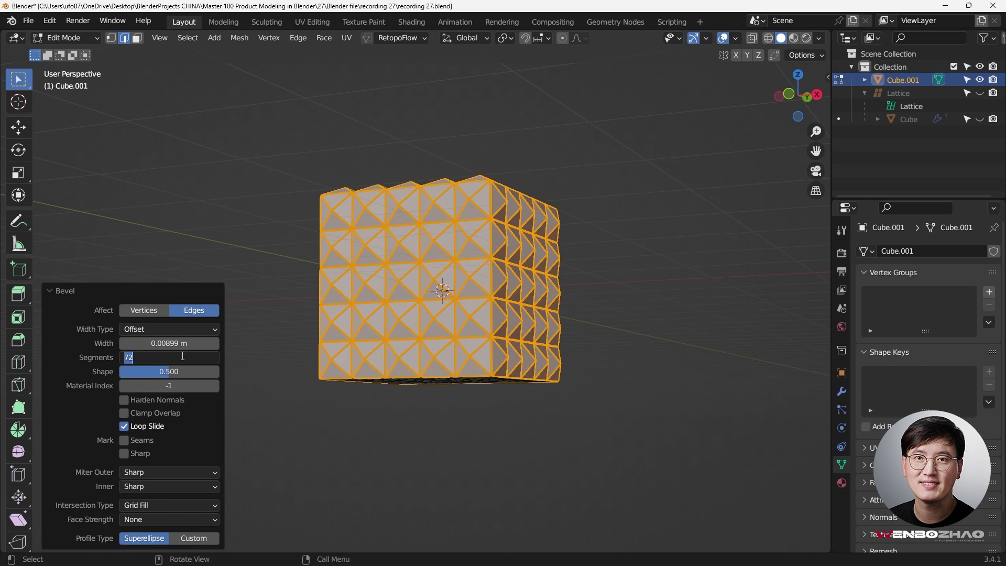
text(2)
key(Return)
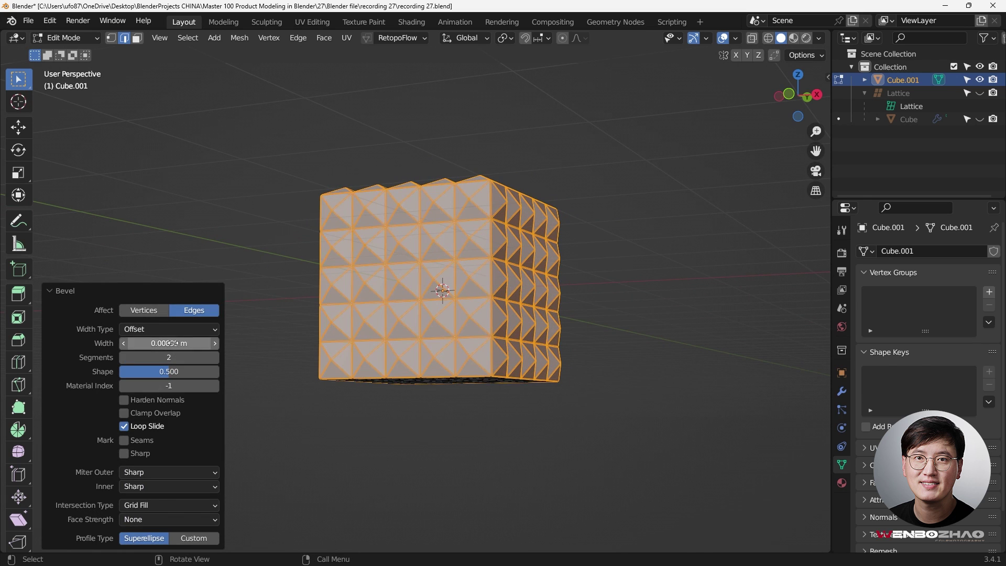
click(123, 342)
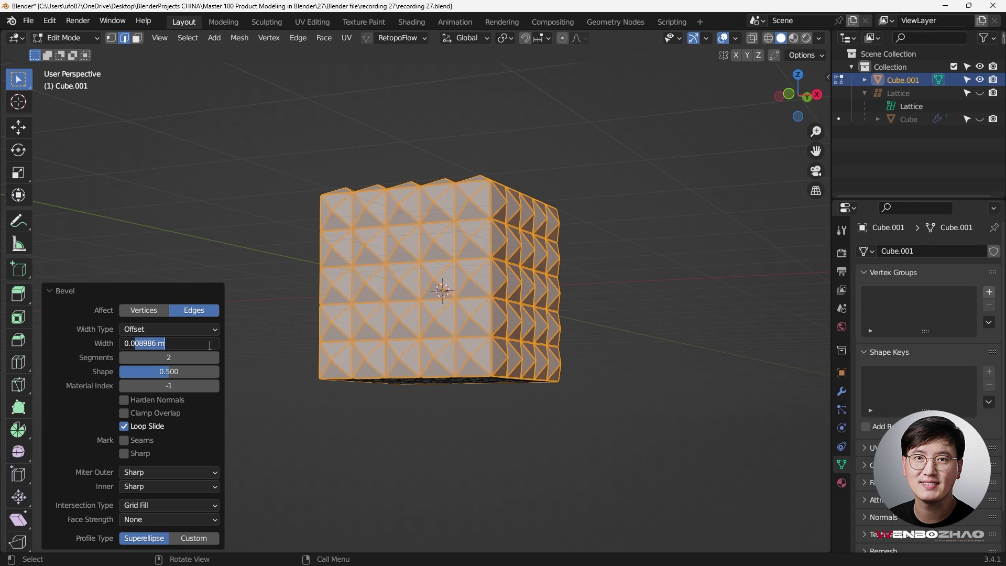
text(0.02)
key(Return)
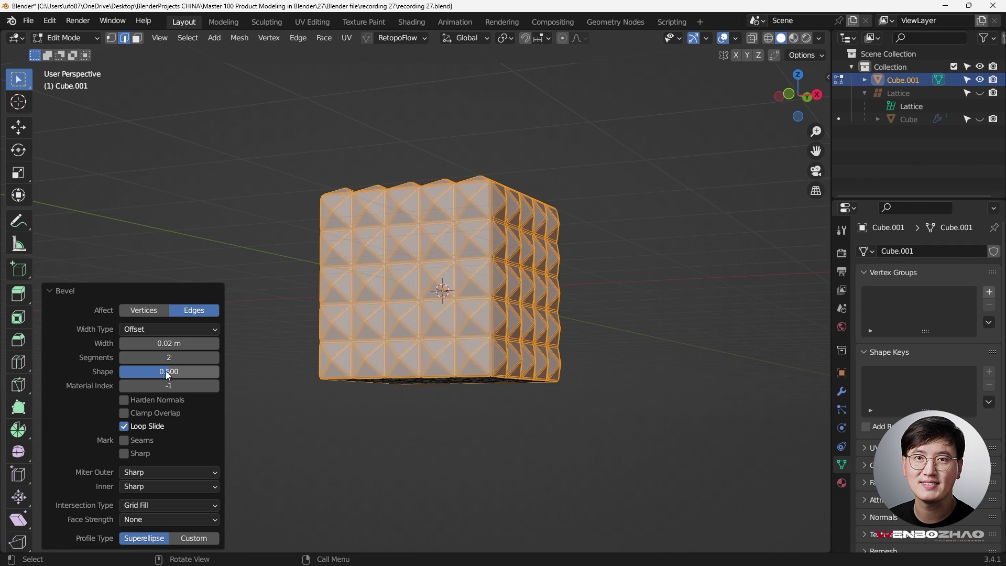
- Set the bevel's shape to 1.000 and its outer miter to Arc
drag(165, 371, 219, 371)
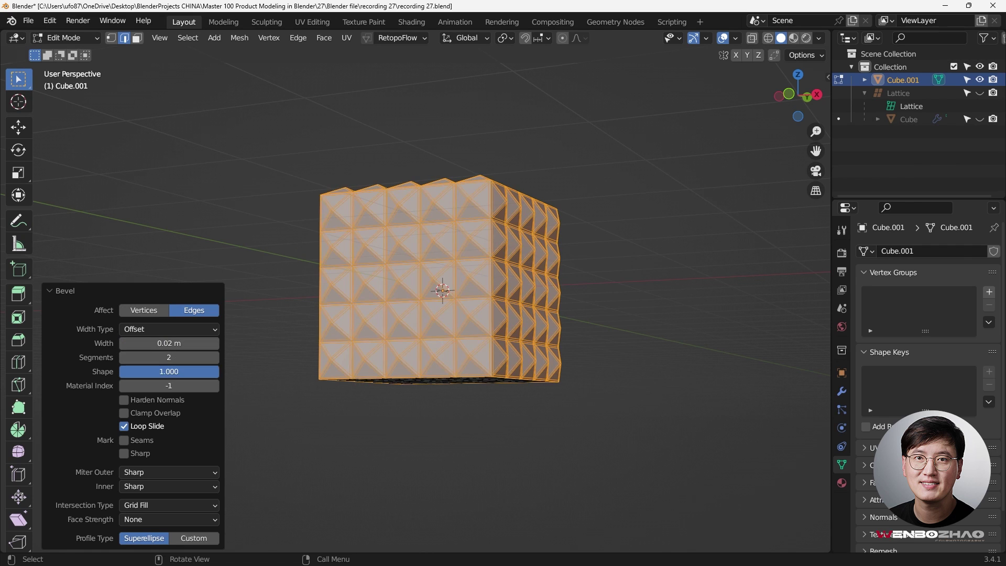
click(161, 472)
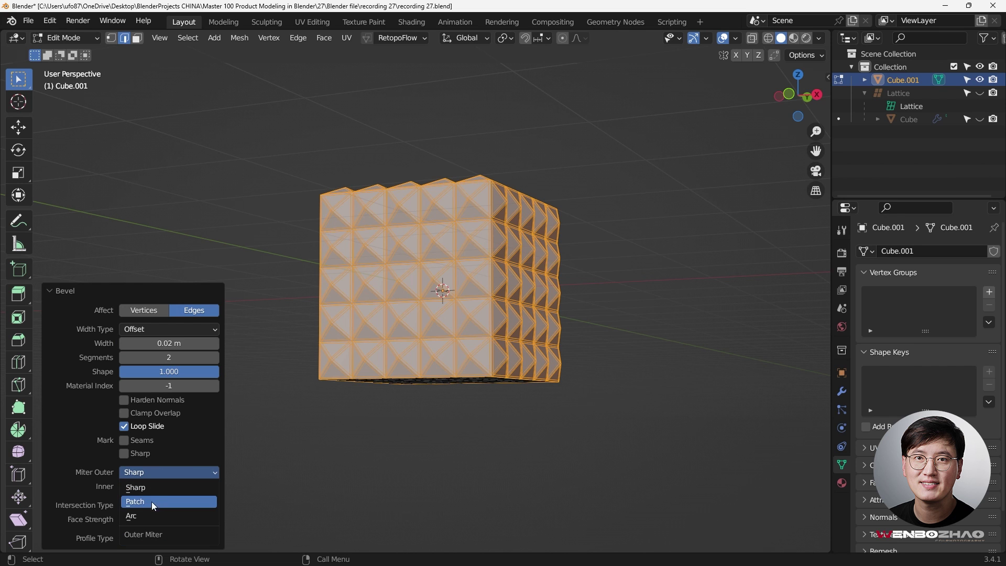
click(145, 515)
scroll(356, 382, up, 1)
middle_drag(357, 381, 409, 285)
scroll(411, 209, up, 3)
scroll(412, 200, up, 1)
middle_drag(411, 200, 410, 260)
scroll(410, 259, down, 3)
- Return to Object Mode and give the pyramid-covered cube a level 2 subdivision
key(Tab)
click(426, 146)
middle_drag(419, 212, 451, 221)
key(ctrl)
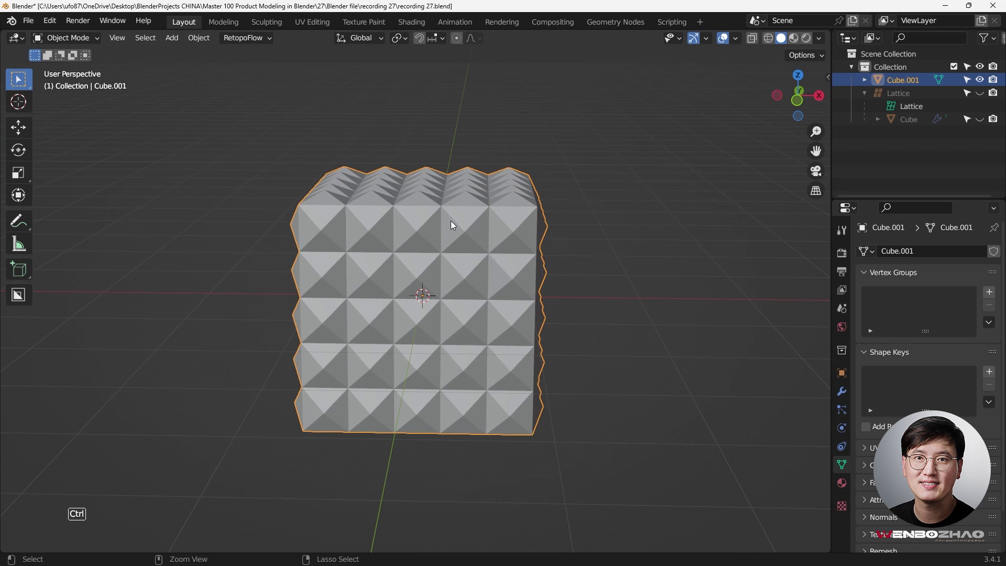
key(ctrl+2)
scroll(403, 224, up, 3)
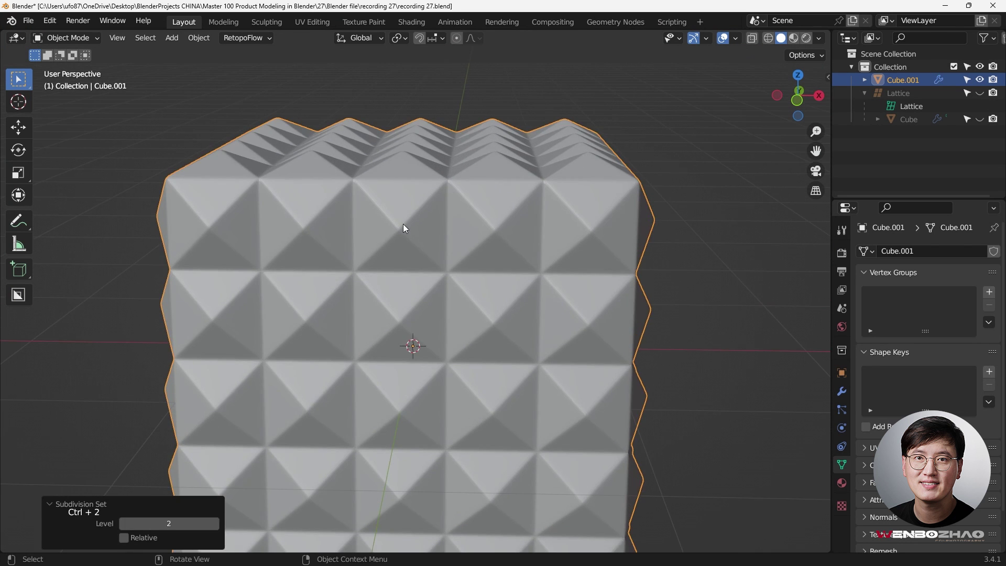
scroll(385, 224, down, 1)
- Move the cube up 1 m along the Z axis from the front view
middle_drag(403, 227, 378, 208)
key(KP_1)
scroll(447, 308, down, 1)
text(g)
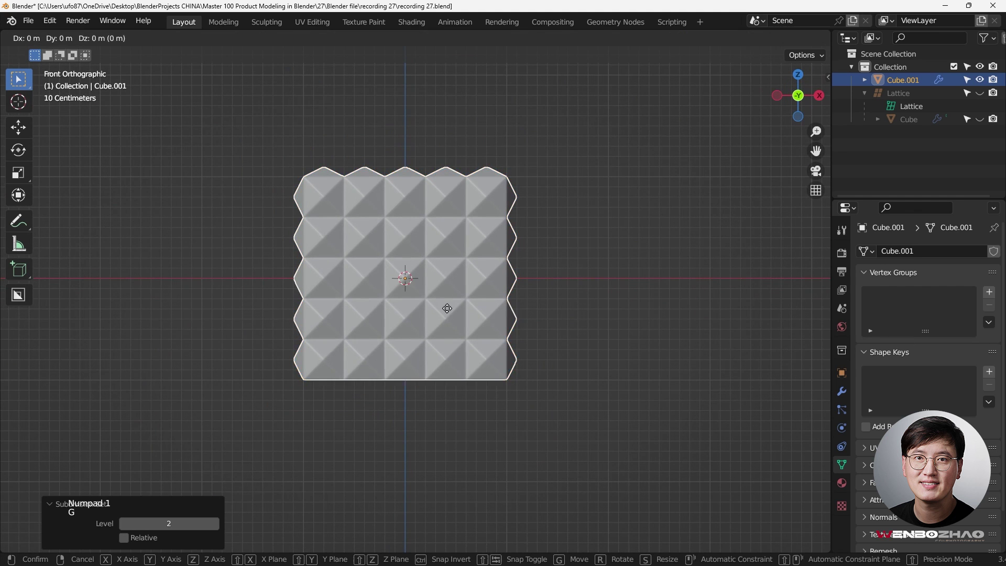
text(z1)
key(Return)
middle_drag(447, 233, 461, 221)
scroll(472, 209, down, 2)
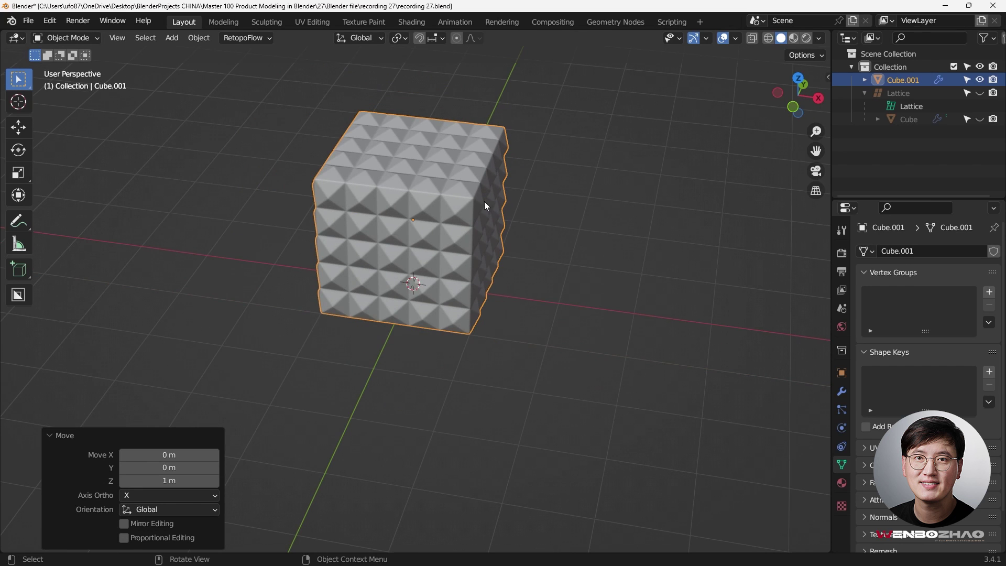
- Examine the studded cube from several angles in rendered shading
middle_drag(426, 224, 459, 248)
key(q)
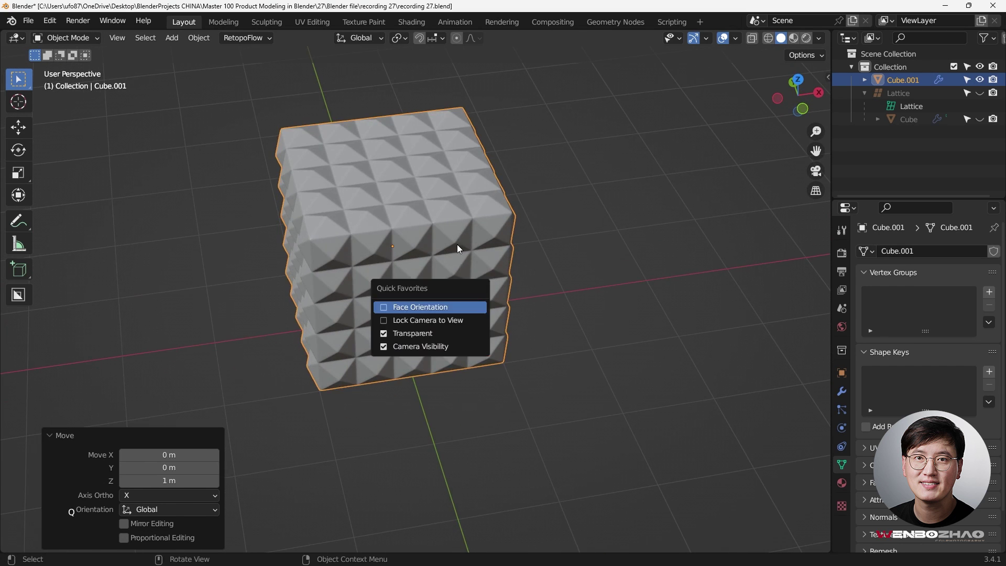
right_click(417, 329)
key(z)
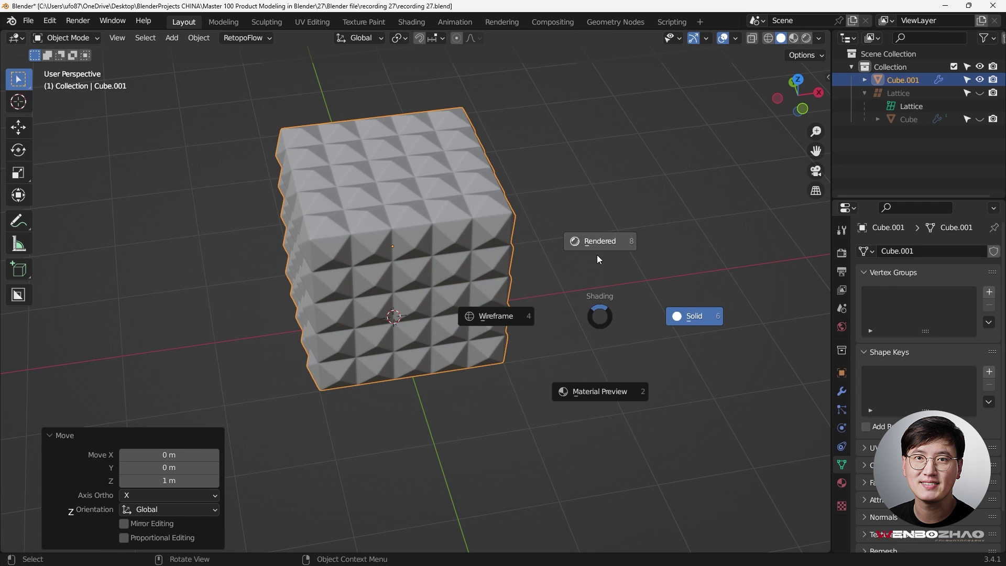
click(600, 245)
mouse_move(460, 290)
middle_down()
mouse_move(397, 183)
mouse_move(407, 265)
mouse_move(464, 236)
mouse_move(546, 239)
mouse_move(426, 252)
mouse_move(299, 228)
mouse_move(379, 236)
mouse_move(374, 207)
mouse_move(380, 234)
middle_up()
scroll(374, 203, down, 2)
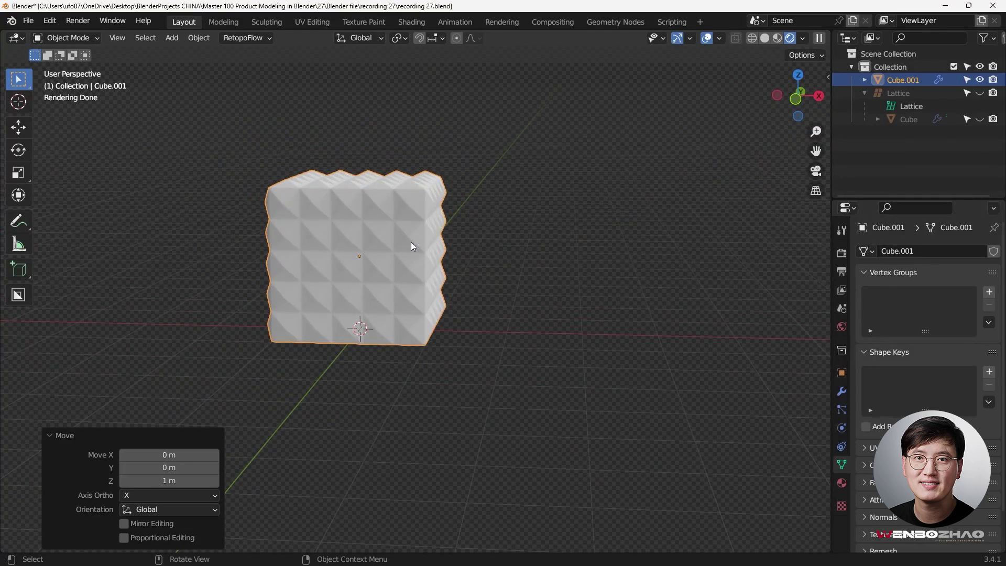
middle_drag(442, 257, 431, 283)
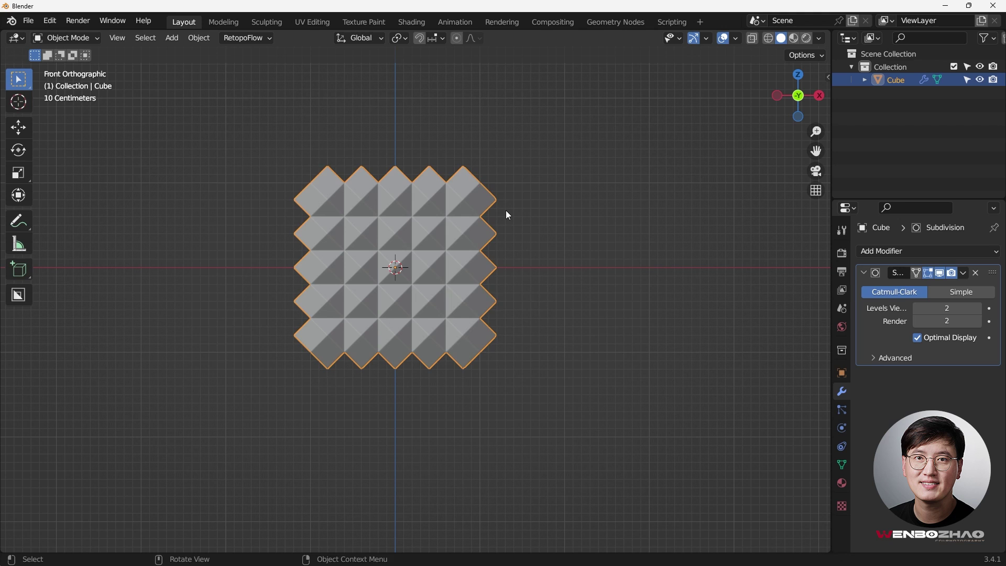
- Add a lattice at the origin and scale it by about 2.46 so it encloses the studded cube
key(shift+a)
mouse_move(507, 213)
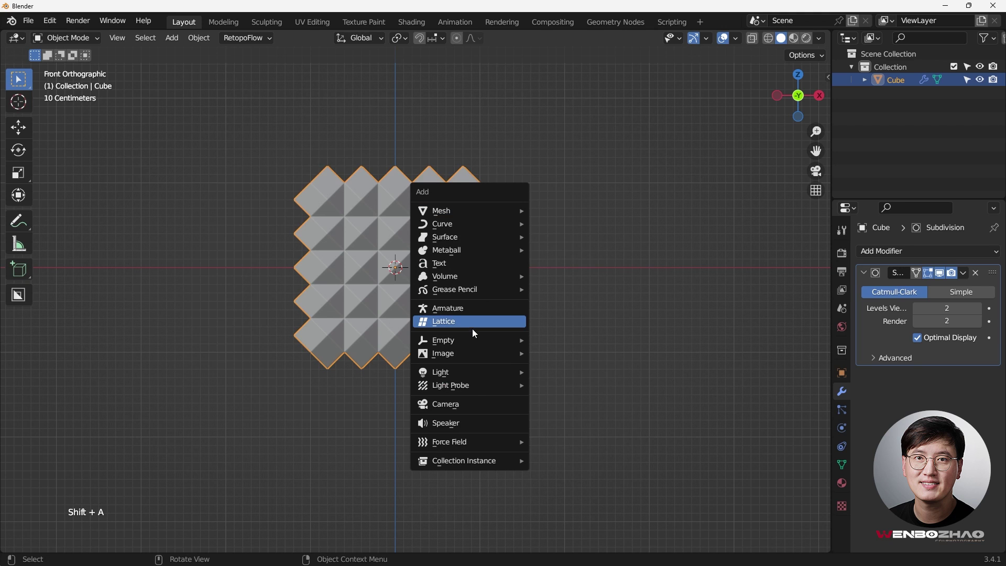
click(472, 321)
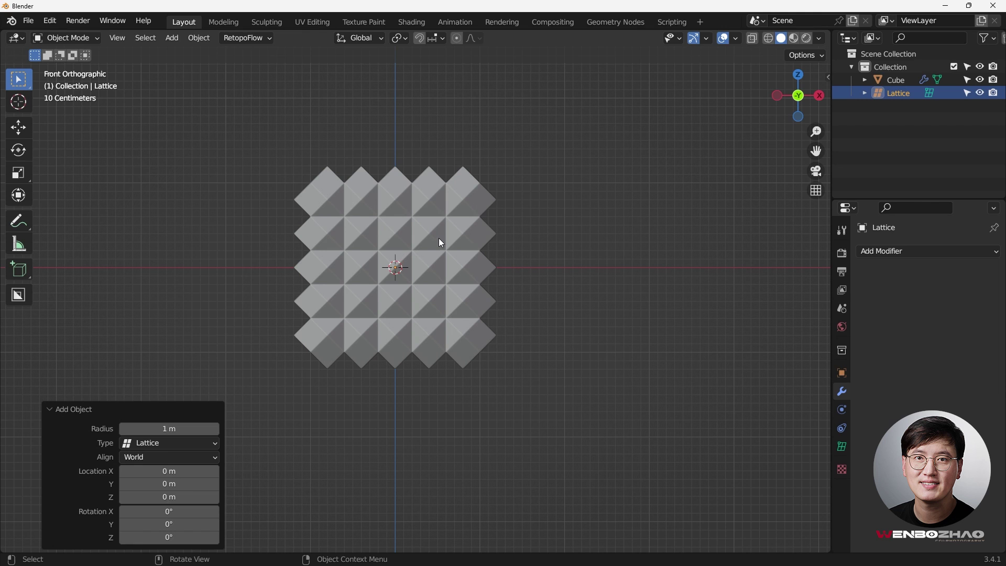
key(s)
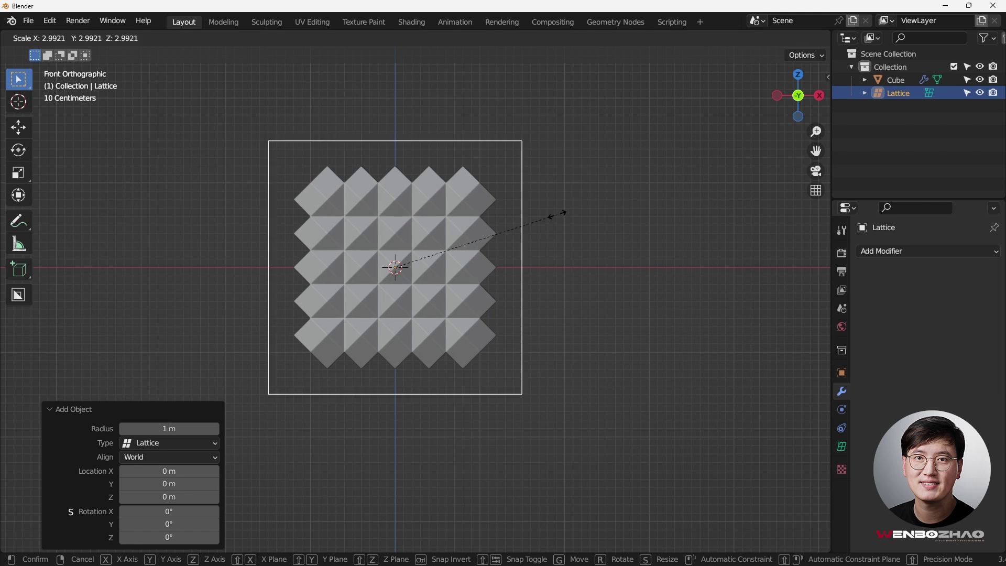
click(526, 219)
middle_drag(527, 219, 465, 212)
- Apply the location, rotation and scale of the studded cube
click(517, 219)
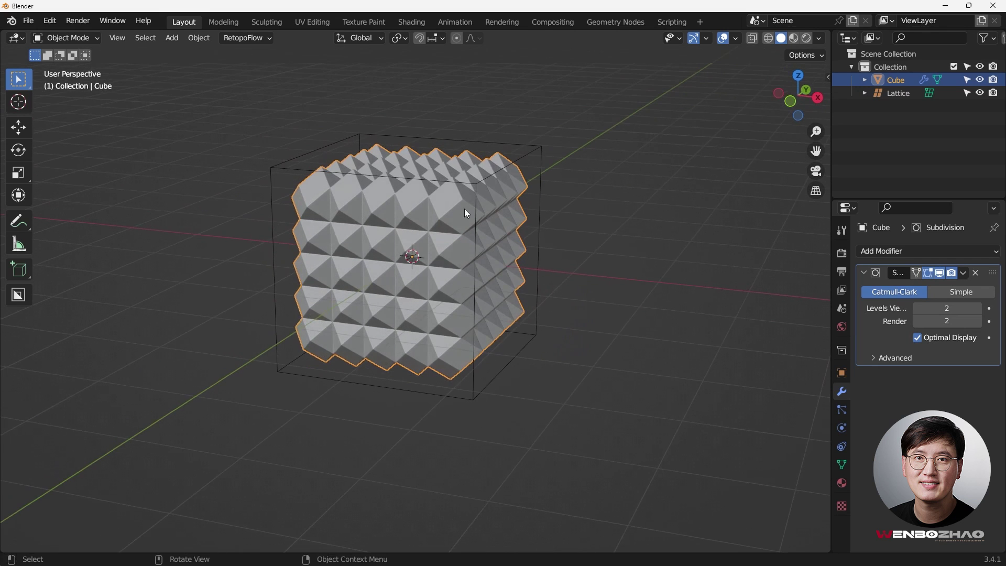
key(ctrl+a)
click(464, 242)
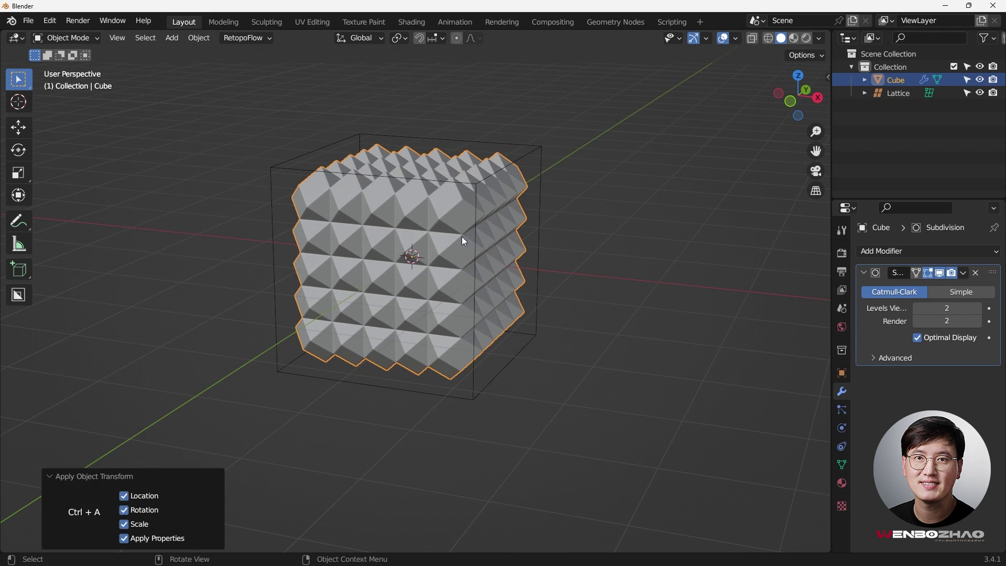
- Parent the cube to the lattice with Lattice Deform and collapse the cube's Subdivision modifier settings
middle_drag(507, 253, 540, 249)
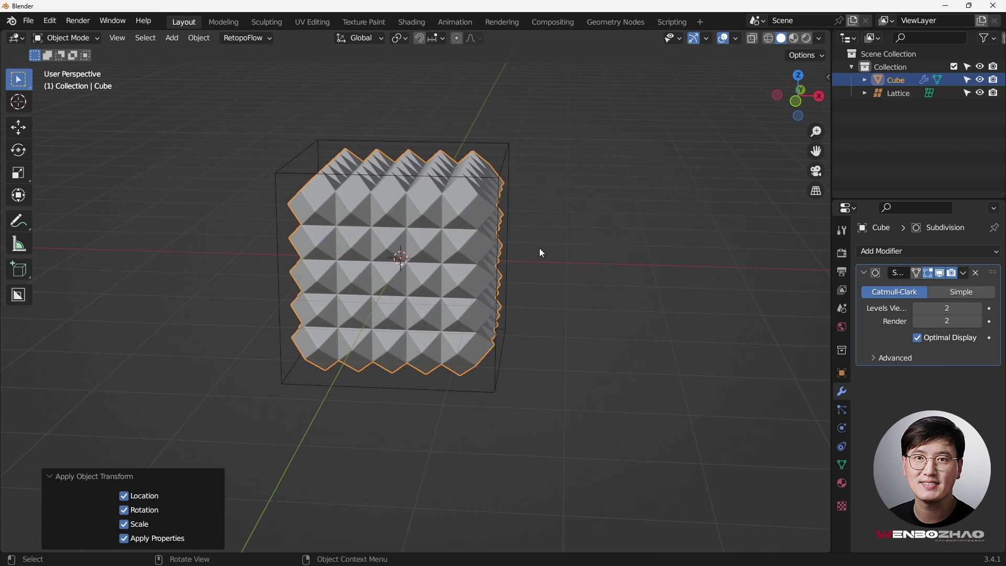
shift+click(505, 156)
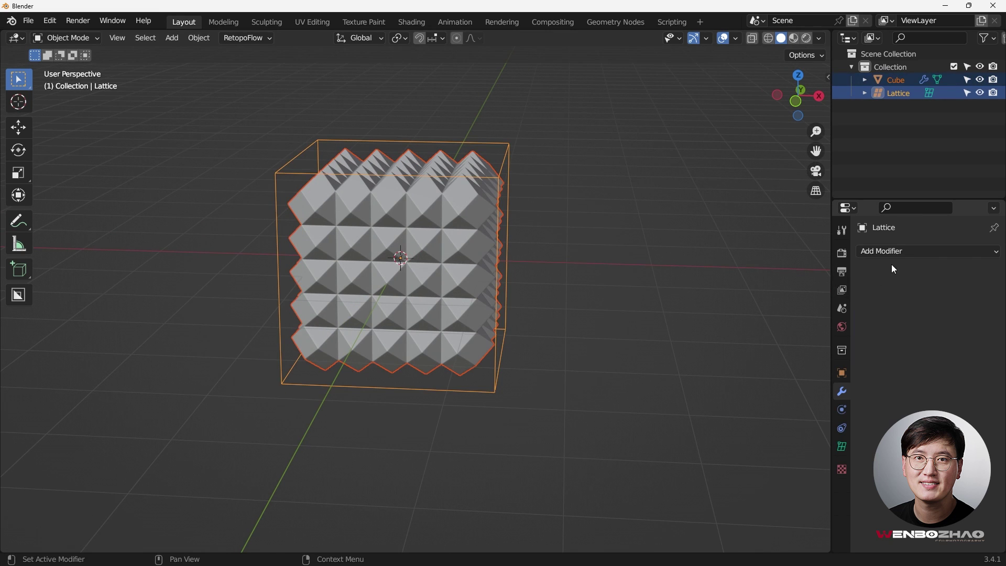
key(ctrl+p)
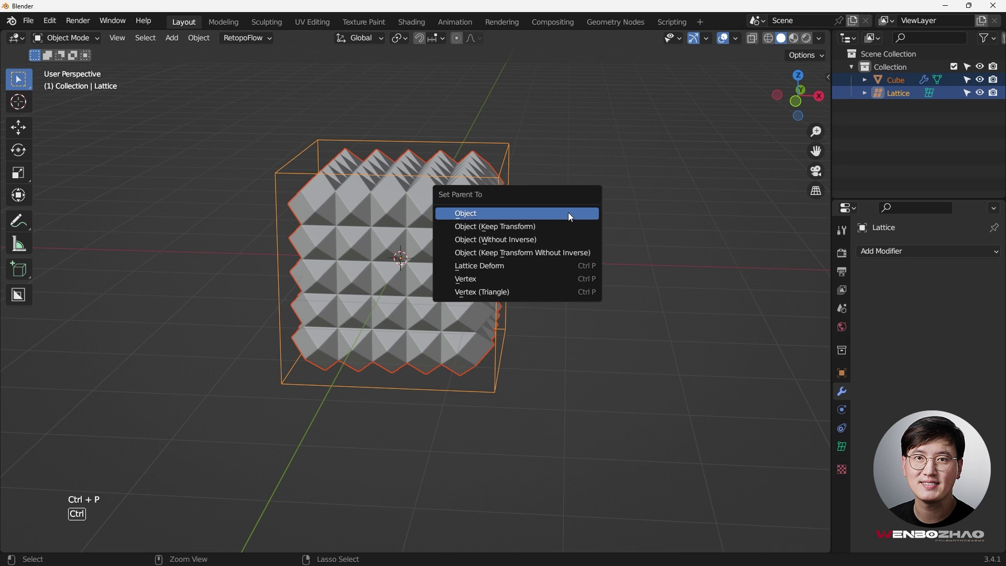
click(516, 268)
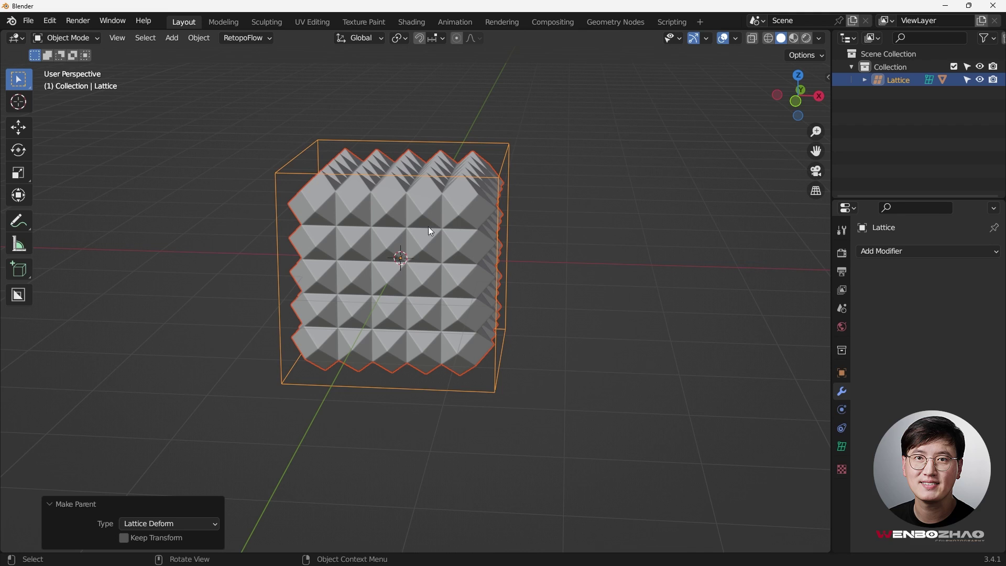
click(457, 216)
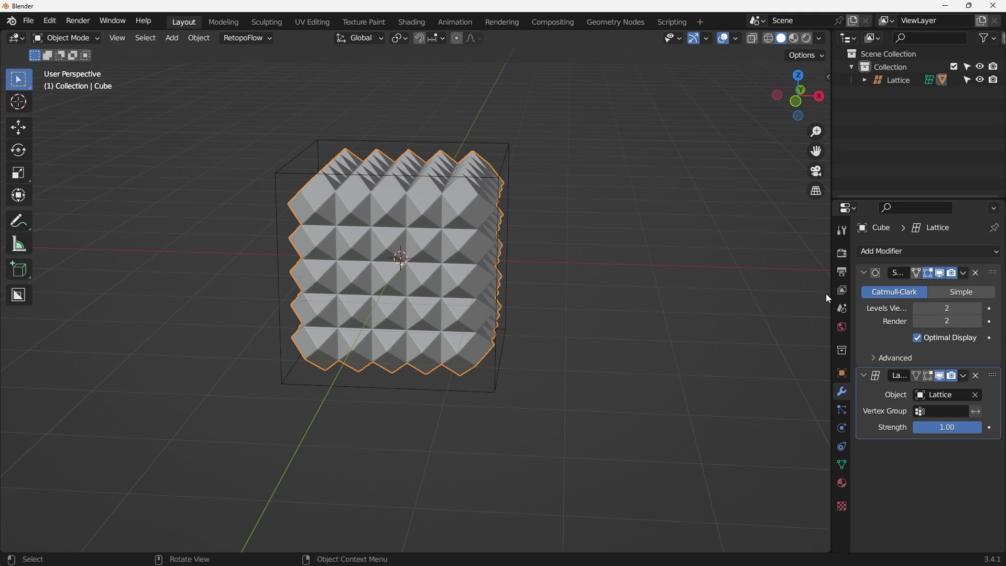
click(863, 273)
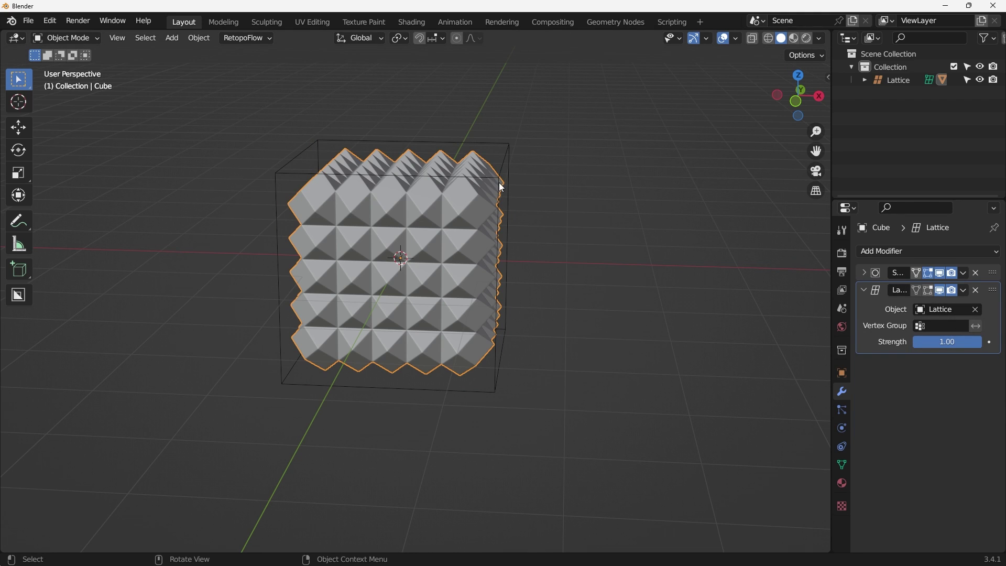
- Set the lattice's resolution to 3 in U, V and W
click(504, 167)
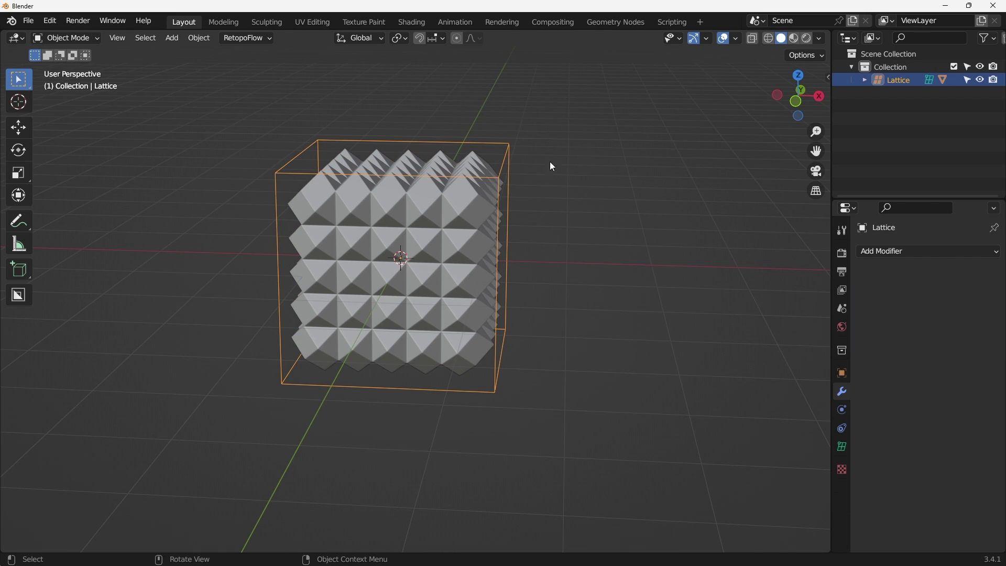
click(843, 447)
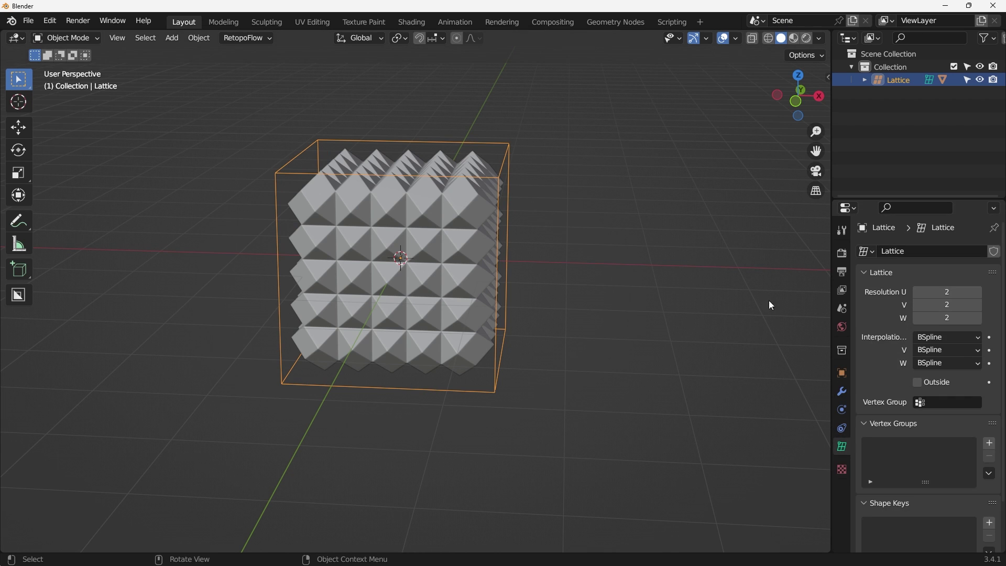
mouse_move(770, 305)
middle_down()
mouse_move(553, 314)
mouse_move(768, 299)
middle_up()
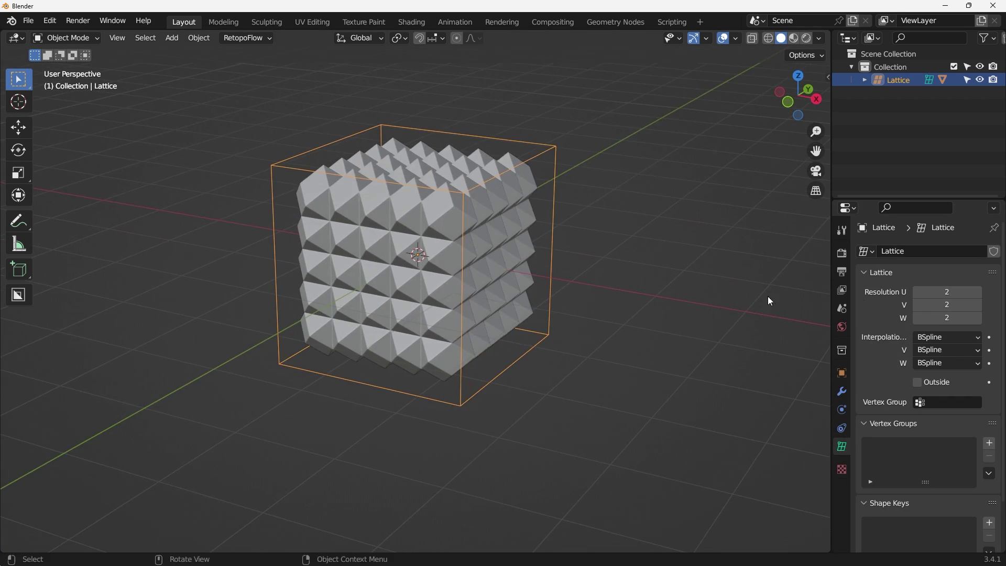
click(977, 292)
click(979, 306)
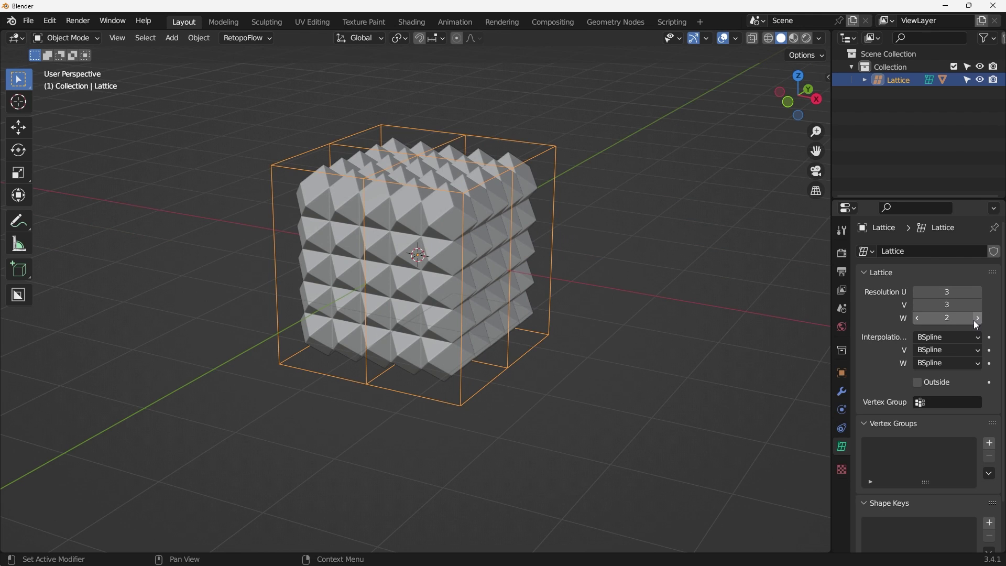
click(978, 320)
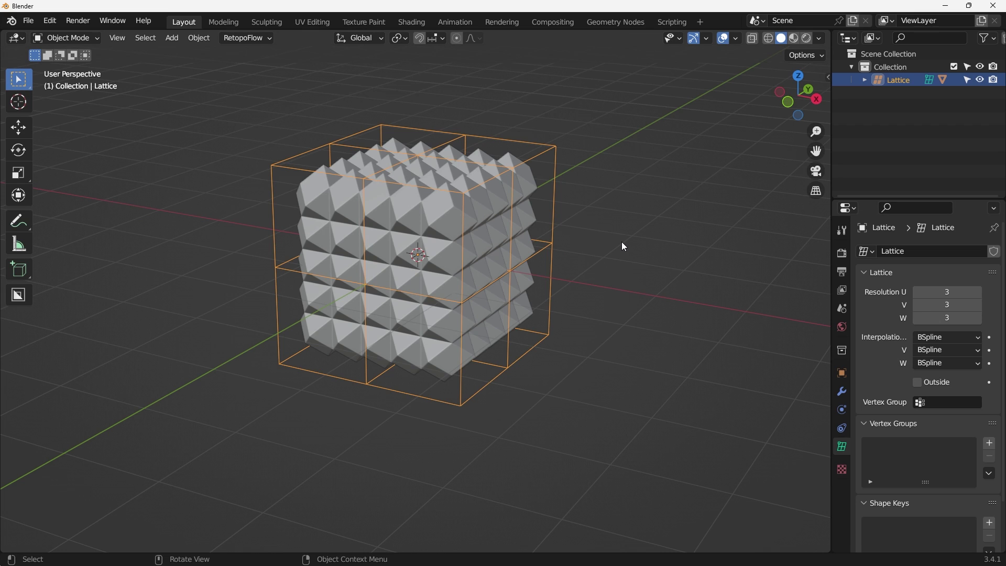
- Open the lattice for editing and try moving its upper rear corner control point outward
middle_drag(622, 242, 599, 268)
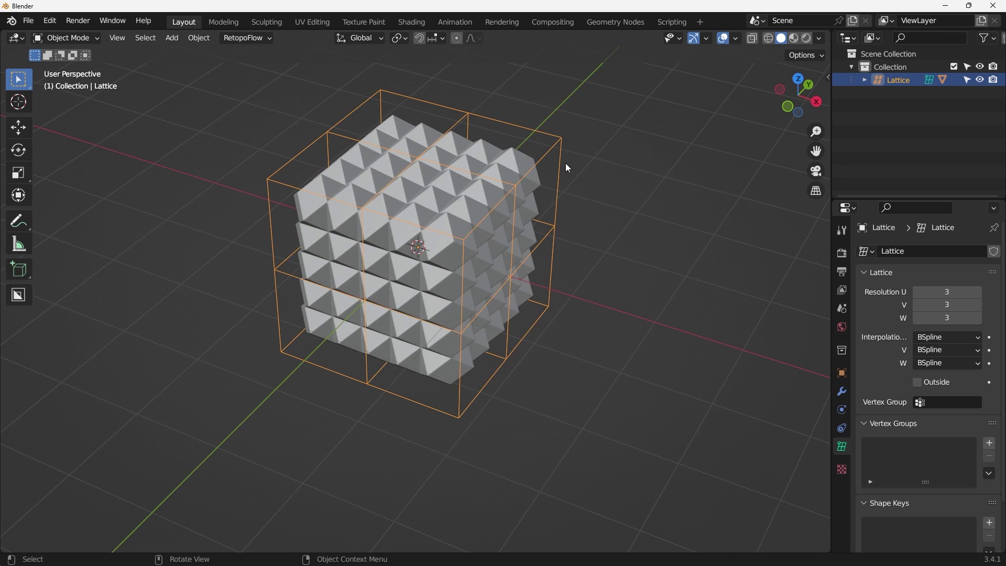
key(Tab)
click(562, 138)
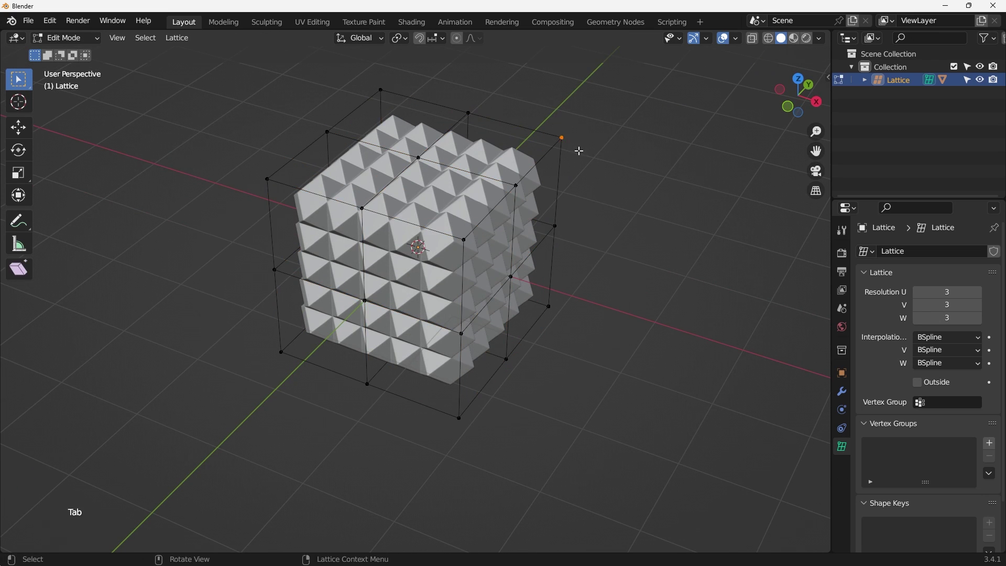
key(g)
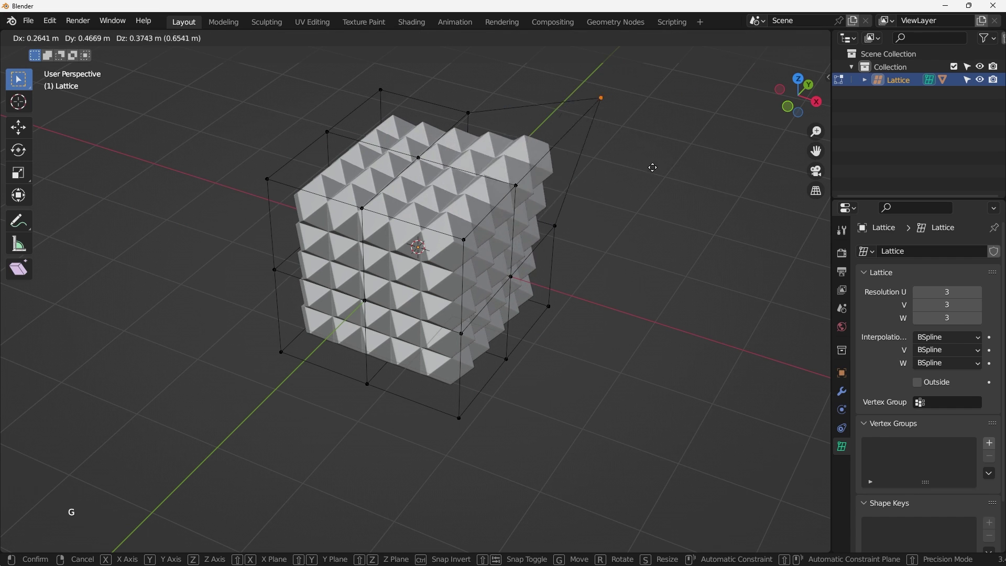
key(Escape)
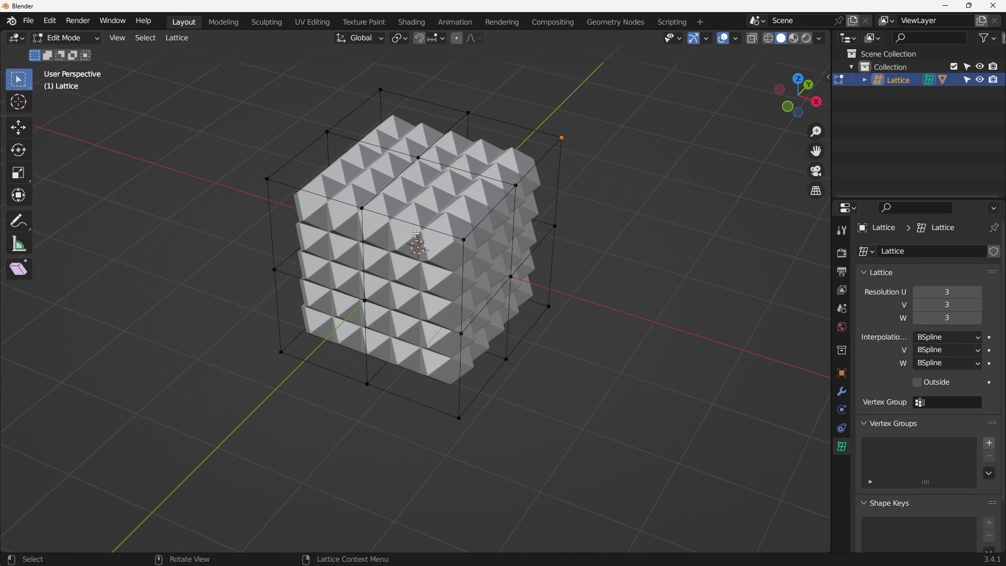
- Select the lattice's top layer of control points in front view and scale it inward to taper the model
middle_drag(415, 236, 543, 210)
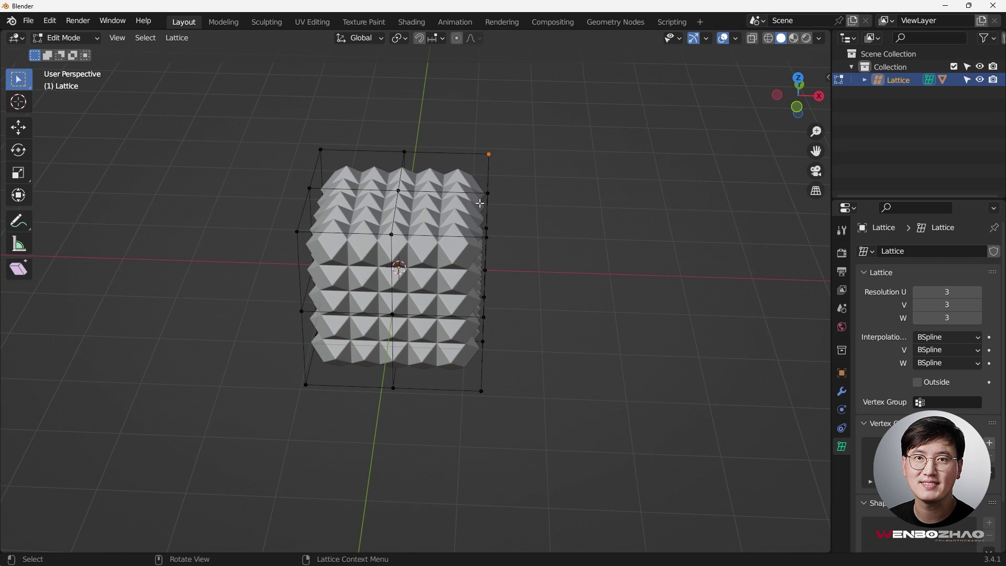
key(KP_1)
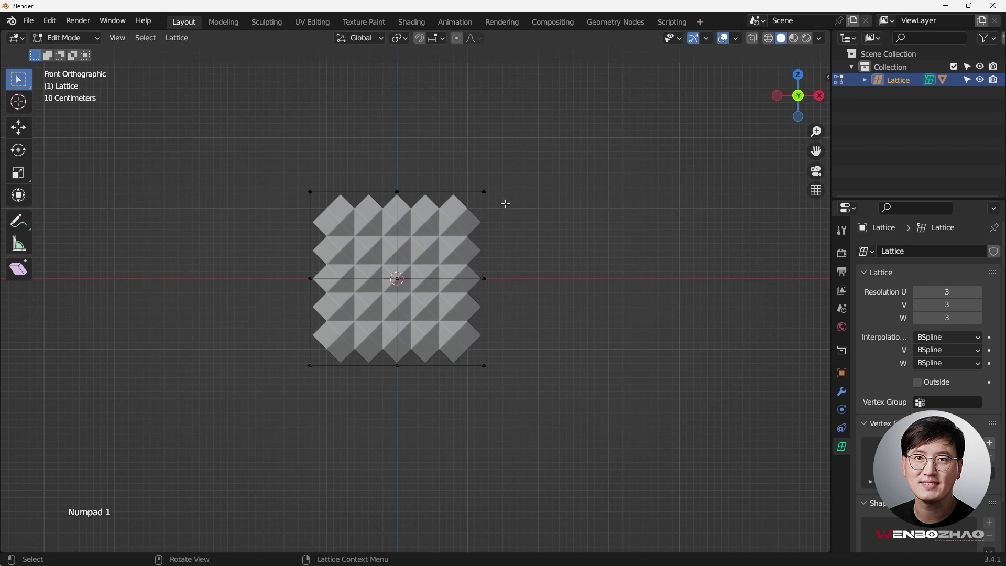
drag(220, 154, 525, 214)
middle_drag(534, 216, 425, 226)
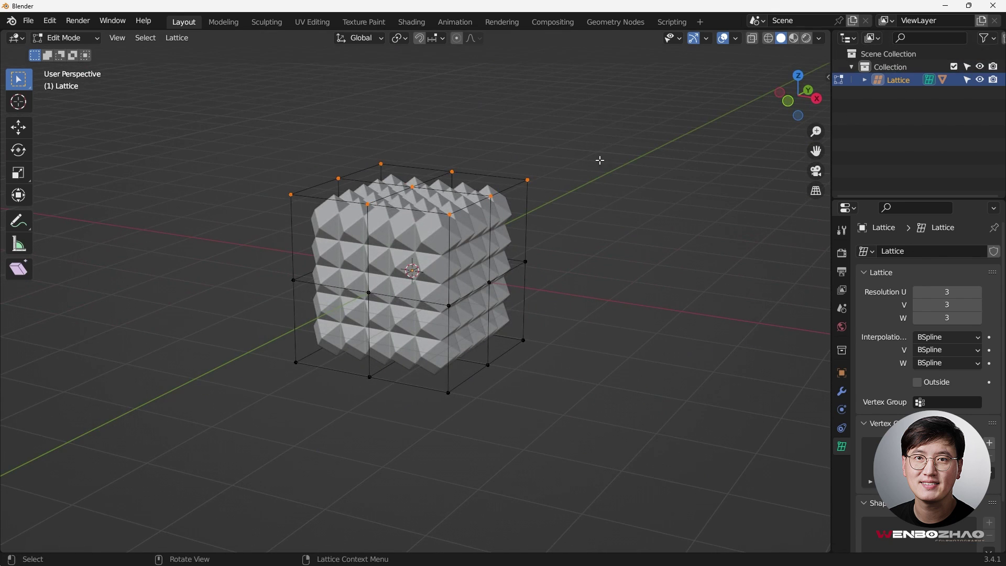
key(KP_1)
key(s)
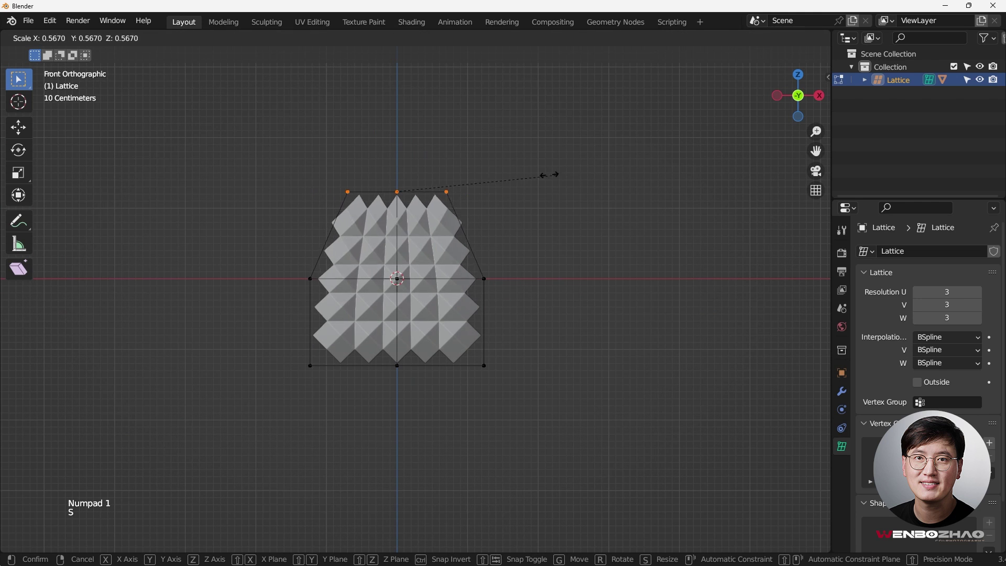
click(468, 173)
- Scale the lattice's bottom layer of control points outward by about 1.99 and return to Object Mode
drag(215, 339, 659, 393)
key(s)
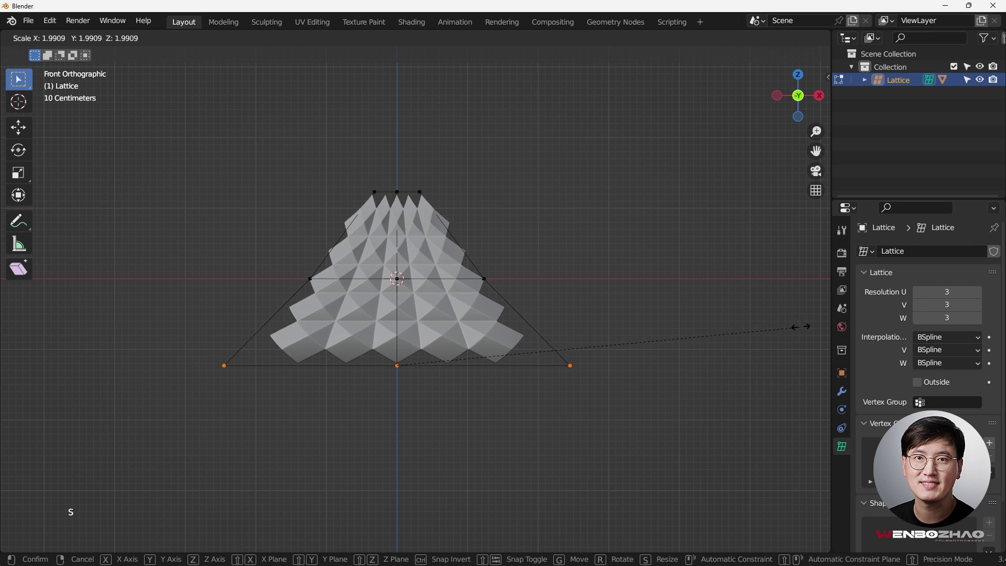
click(805, 326)
middle_drag(627, 290, 565, 269)
key(Tab)
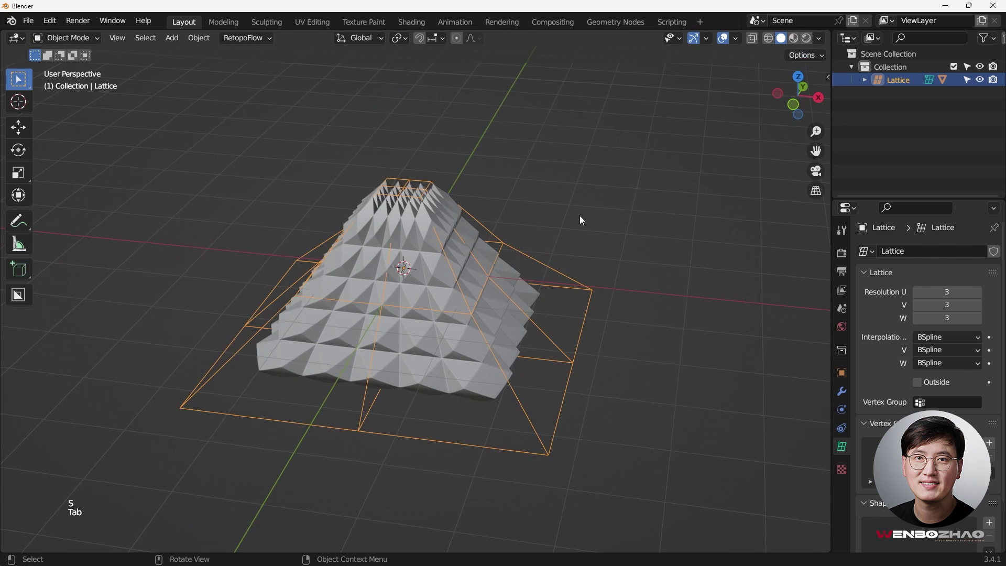
- Hide the lattice in the viewport so only the deformed studded model is shown
click(980, 80)
middle_drag(516, 247, 583, 254)
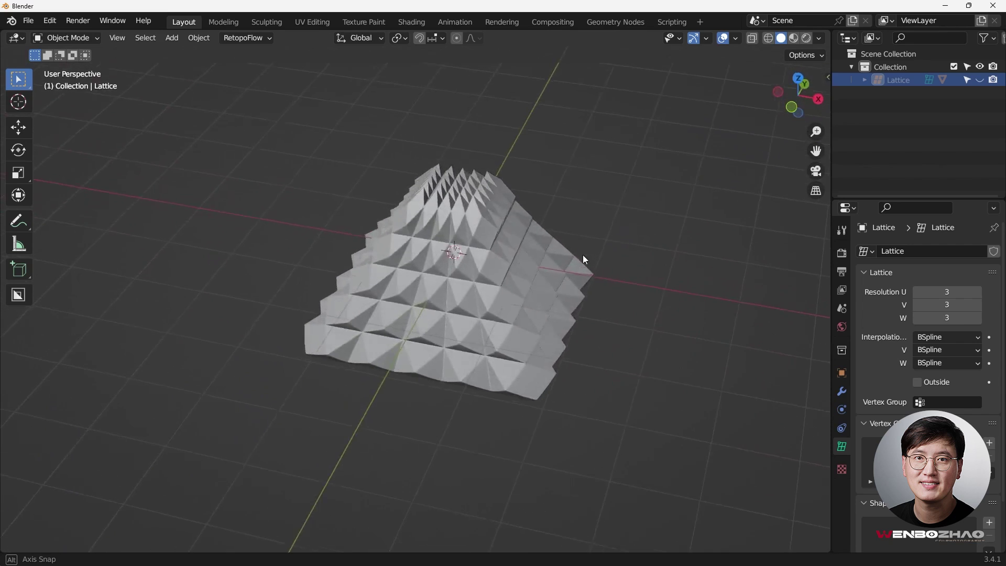
scroll(531, 221, up, 3)
mouse_move(531, 221)
middle_down()
mouse_move(555, 175)
mouse_move(586, 157)
mouse_move(573, 186)
mouse_move(506, 194)
mouse_move(485, 211)
middle_up()
scroll(586, 157, down, 2)
- Switch the viewport to rendered shading and enable the transparent render background
key(z)
click(529, 149)
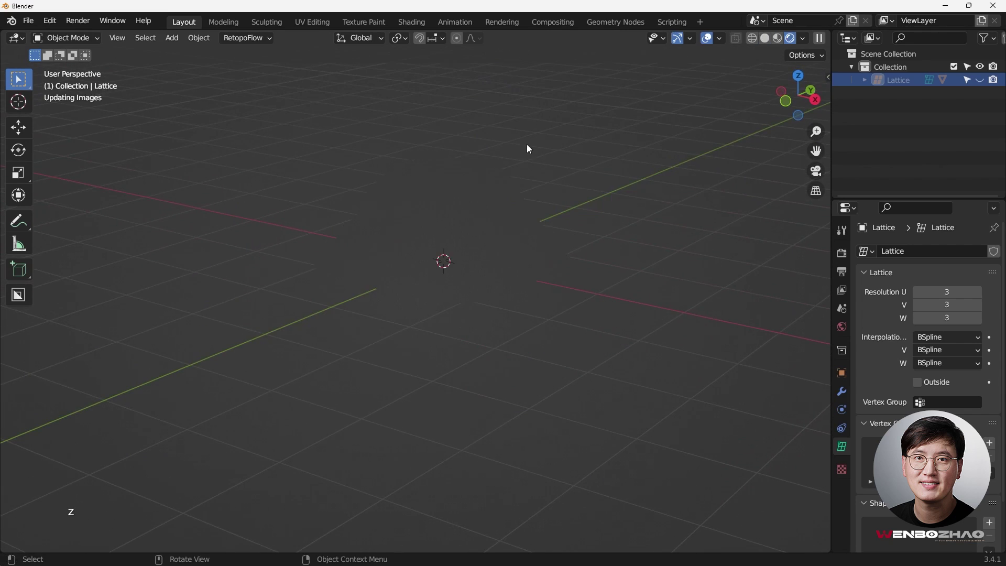
key(q)
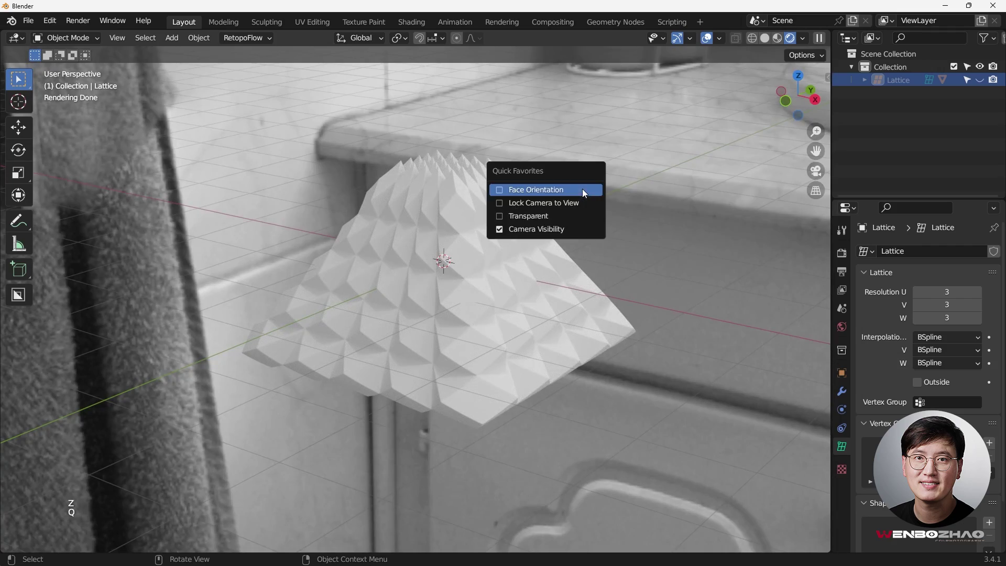
click(558, 214)
- Examine the rendered pyramid-shaped model from several sides and up close
middle_drag(575, 209, 605, 221)
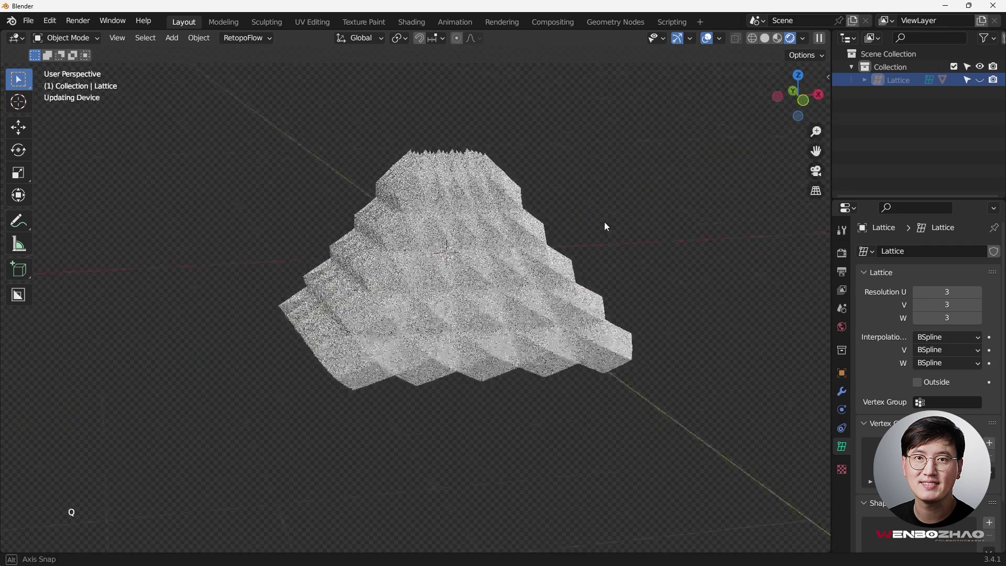
middle_drag(504, 224, 527, 217)
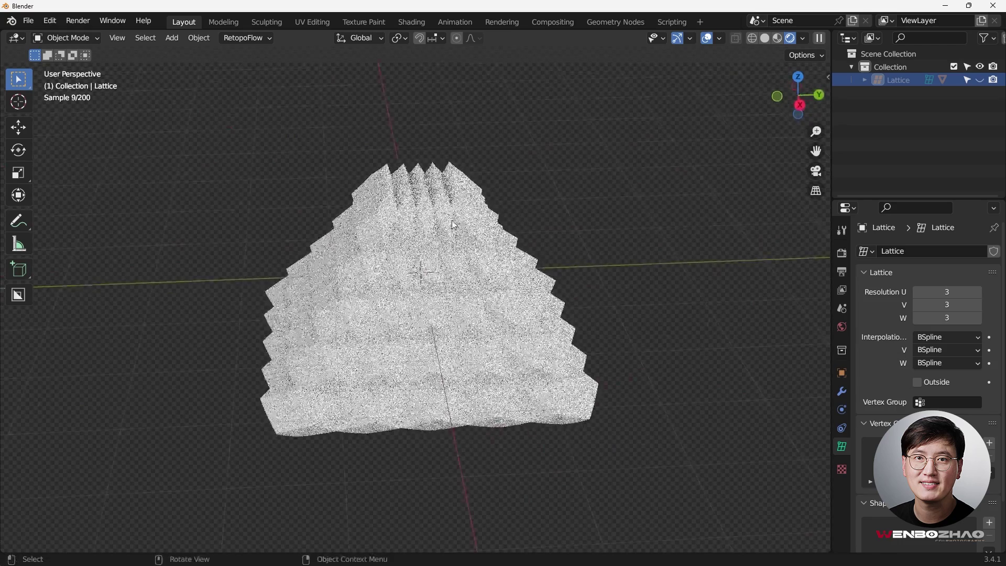
middle_drag(463, 246, 433, 236)
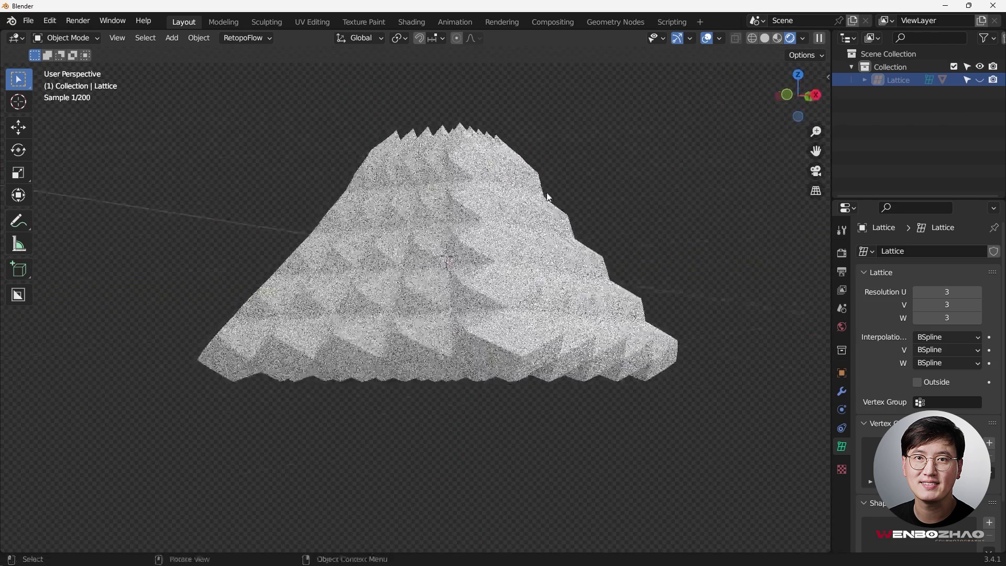
scroll(424, 244, up, 1)
scroll(427, 253, up, 1)
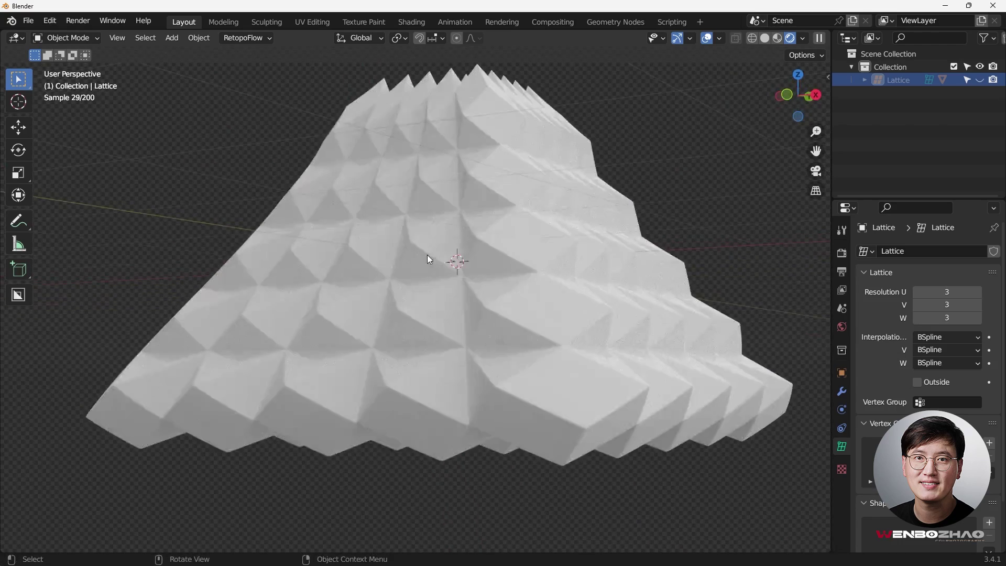
scroll(432, 246, down, 2)
middle_drag(432, 246, 524, 276)
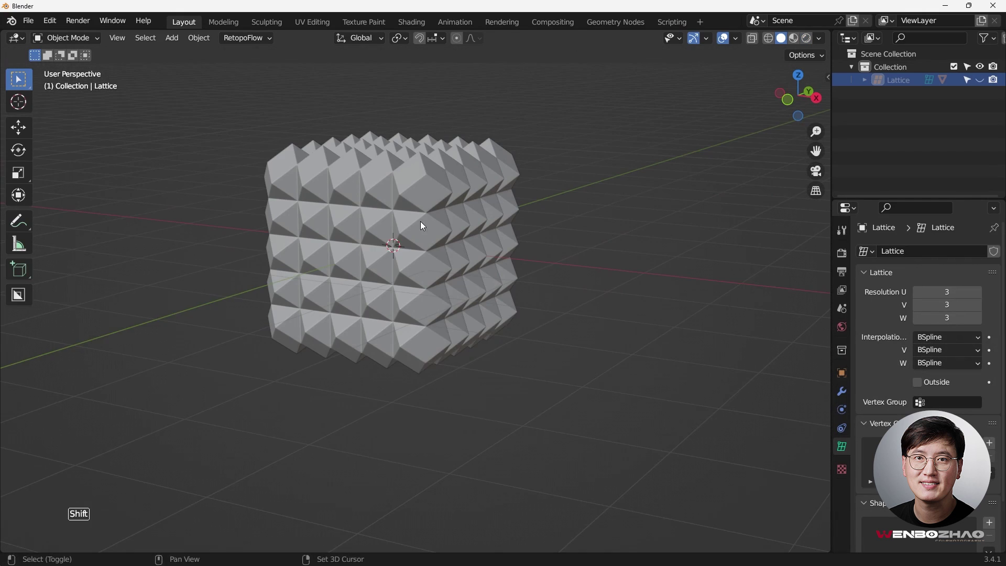
shift+middle_drag(420, 221, 454, 232)
scroll(456, 231, up, 1)
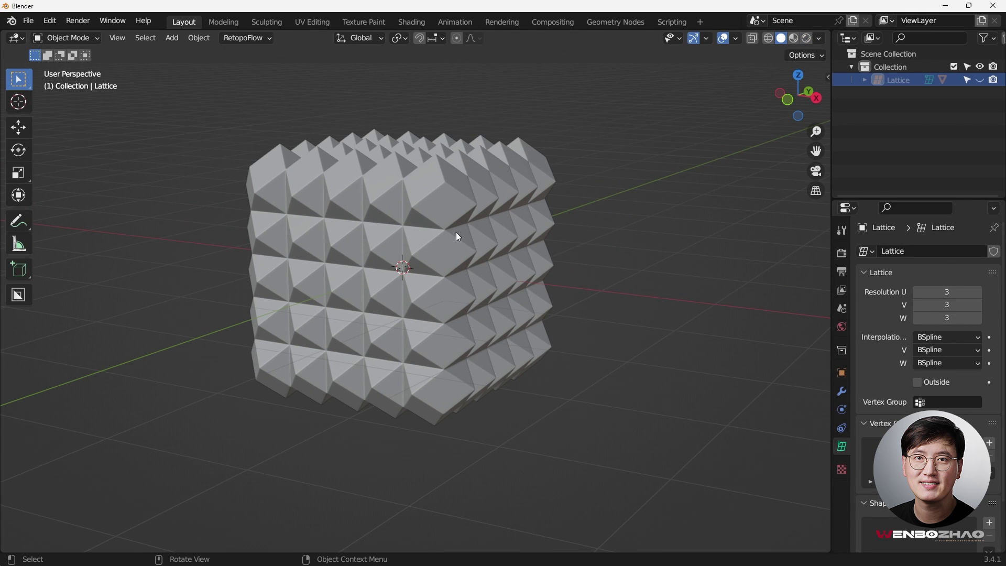
middle_drag(456, 232, 483, 228)
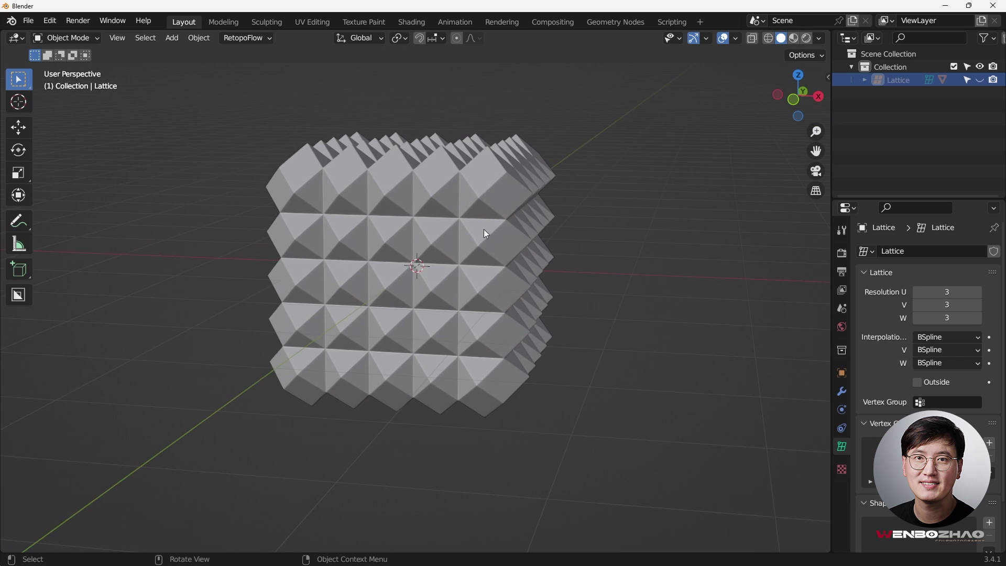